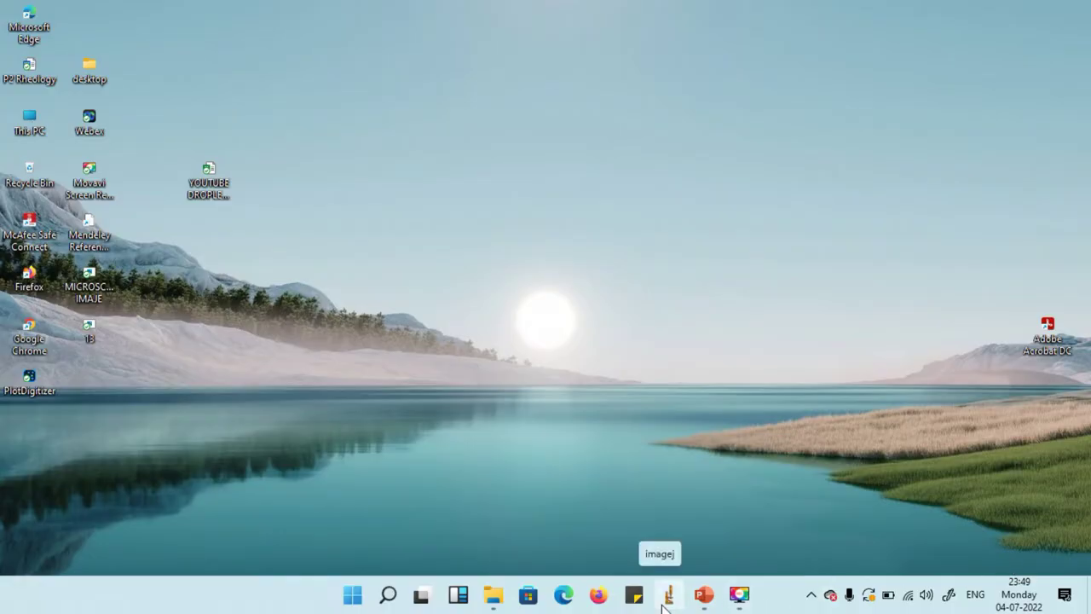
# Launch ImageJ, open 13.tif from the Desktop, and place its window beside the toolbar
pyautogui.click(668, 601)
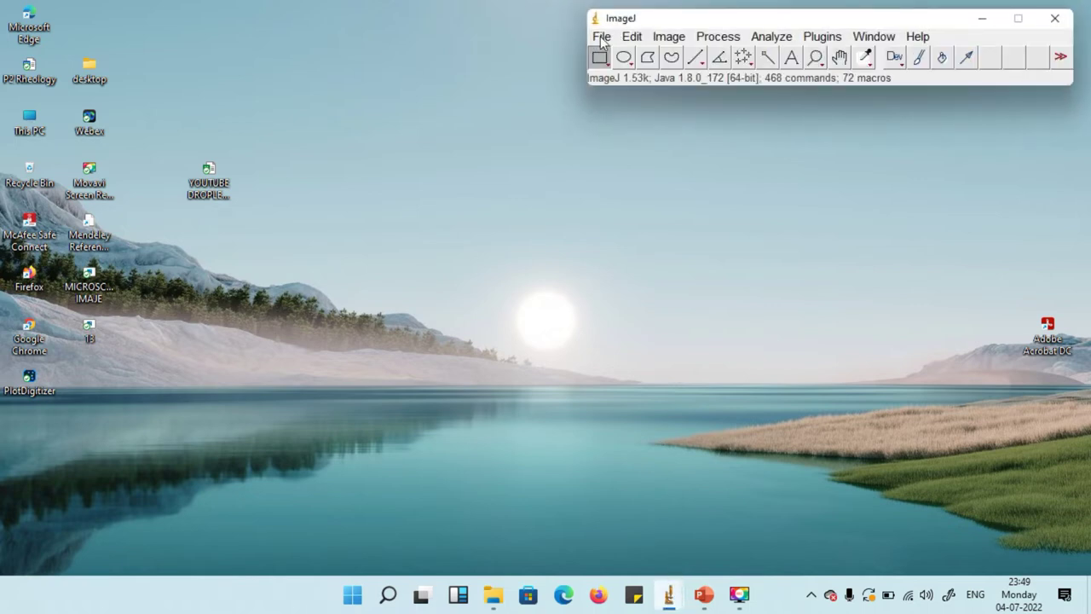
pyautogui.click(602, 39)
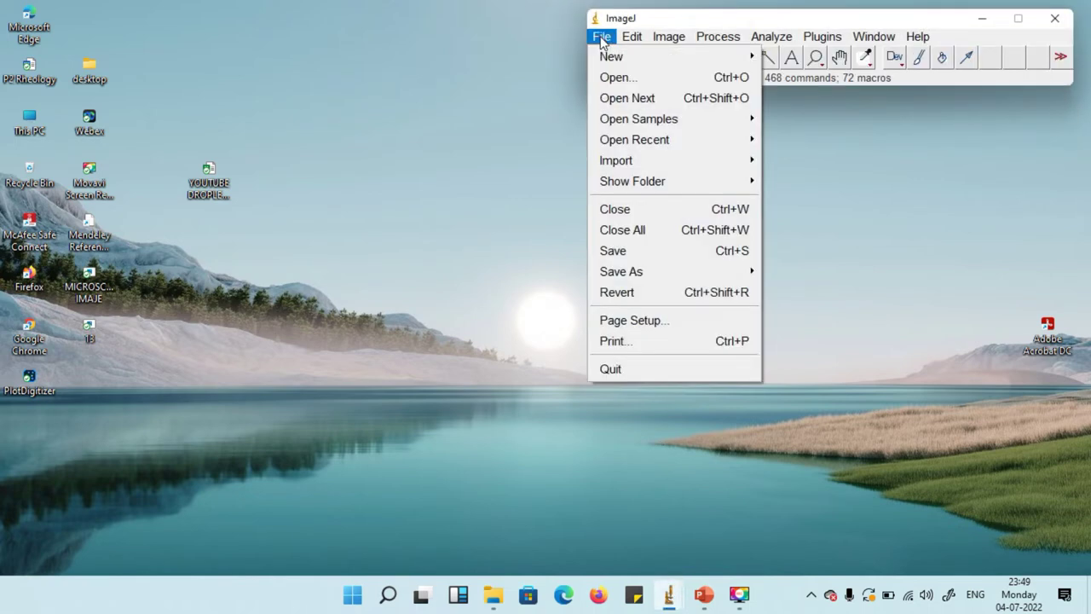
pyautogui.click(615, 77)
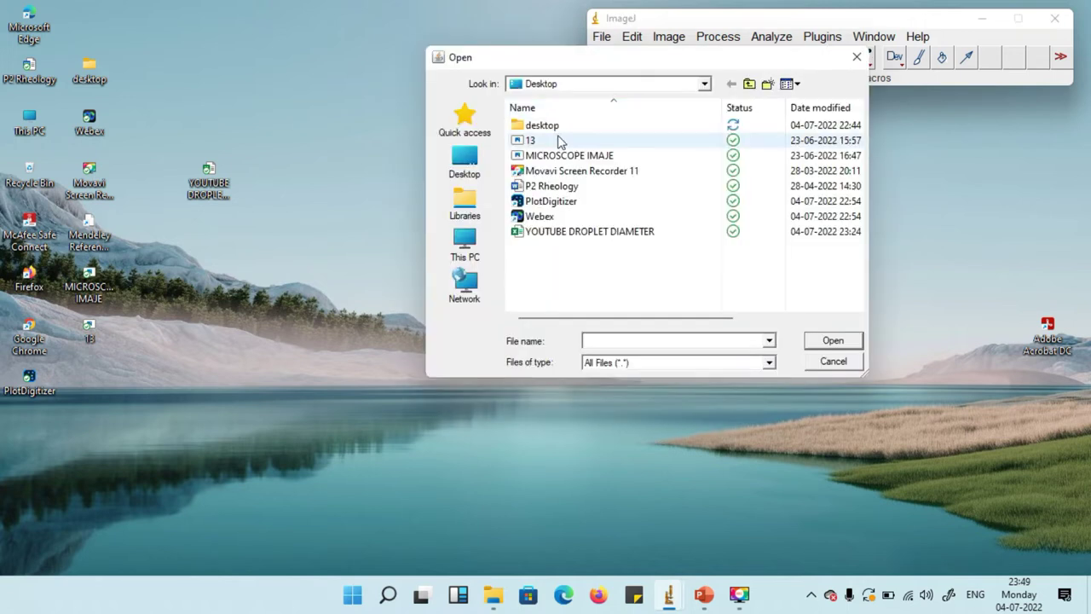
pyautogui.click(560, 140)
pyautogui.click(829, 341)
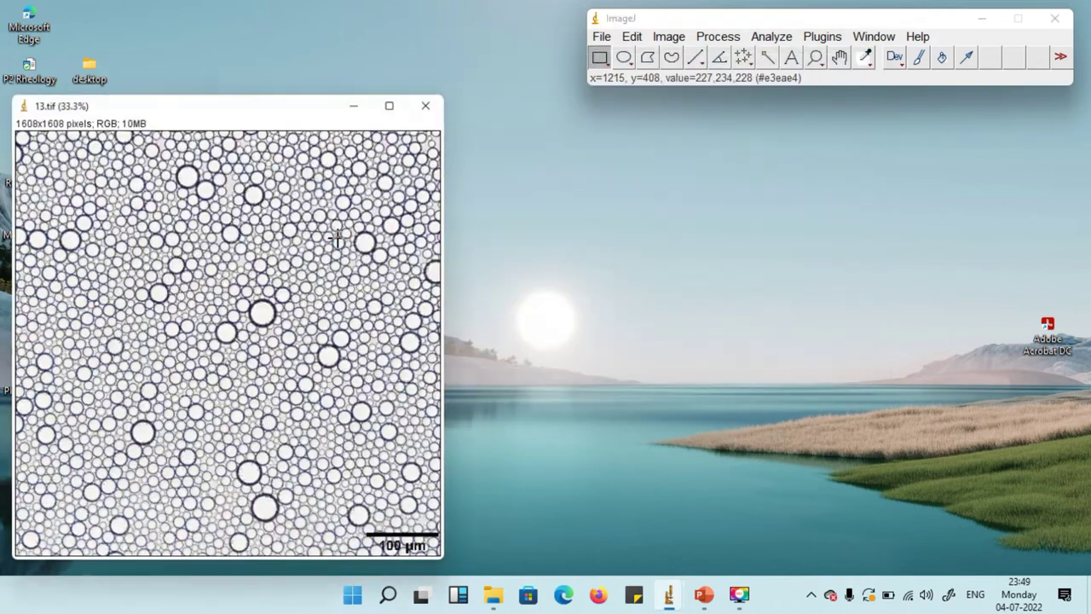
pyautogui.moveTo(195, 111); pyautogui.dragTo(333, 33)
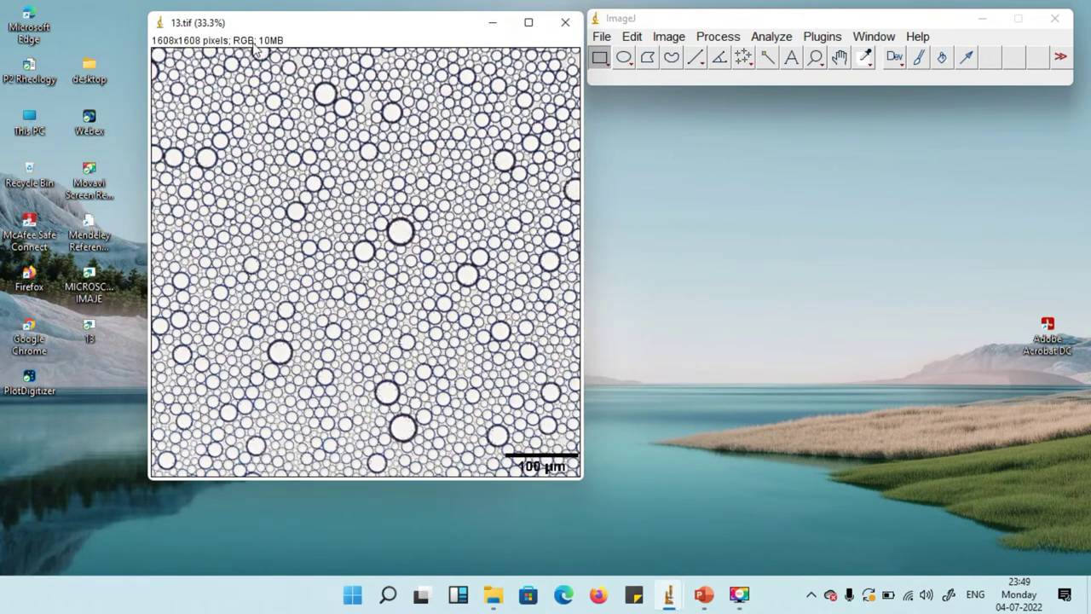
# Convert 13.tif from RGB to 8-bit greyscale
pyautogui.click(671, 37)
pyautogui.moveTo(673, 57)
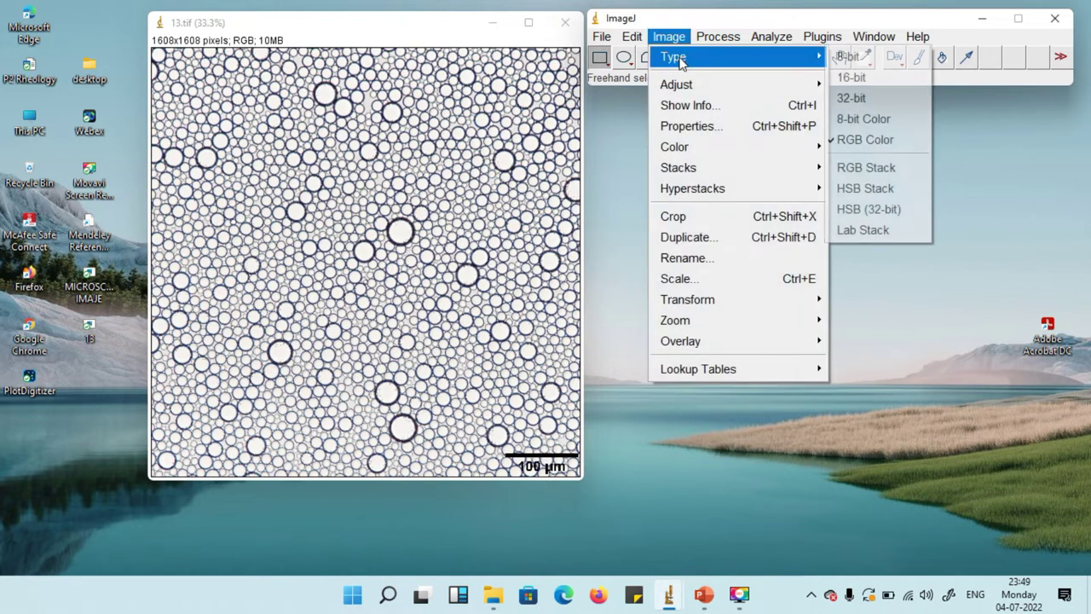
pyautogui.click(848, 56)
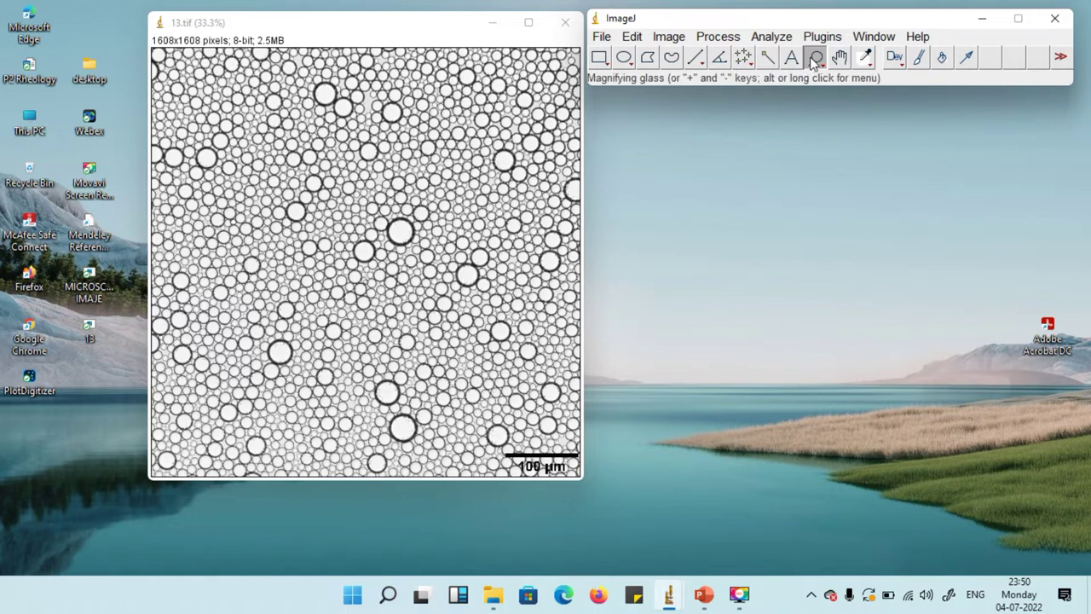
# Zoom in on the scale bar and draw a straight line reaching its right end
pyautogui.click(517, 421)
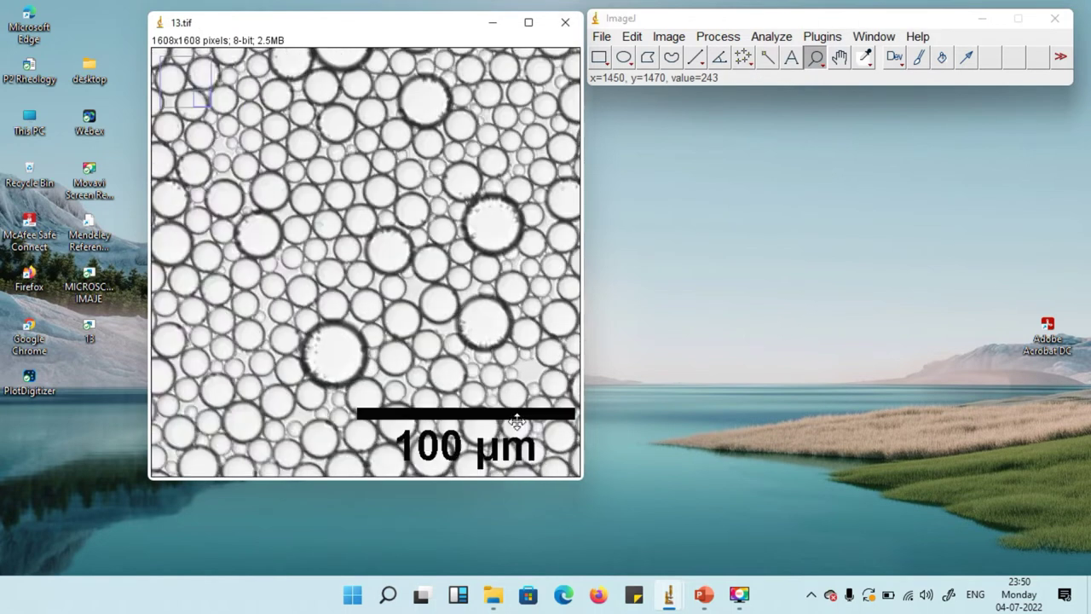
pyautogui.click(517, 420)
pyautogui.click(517, 421)
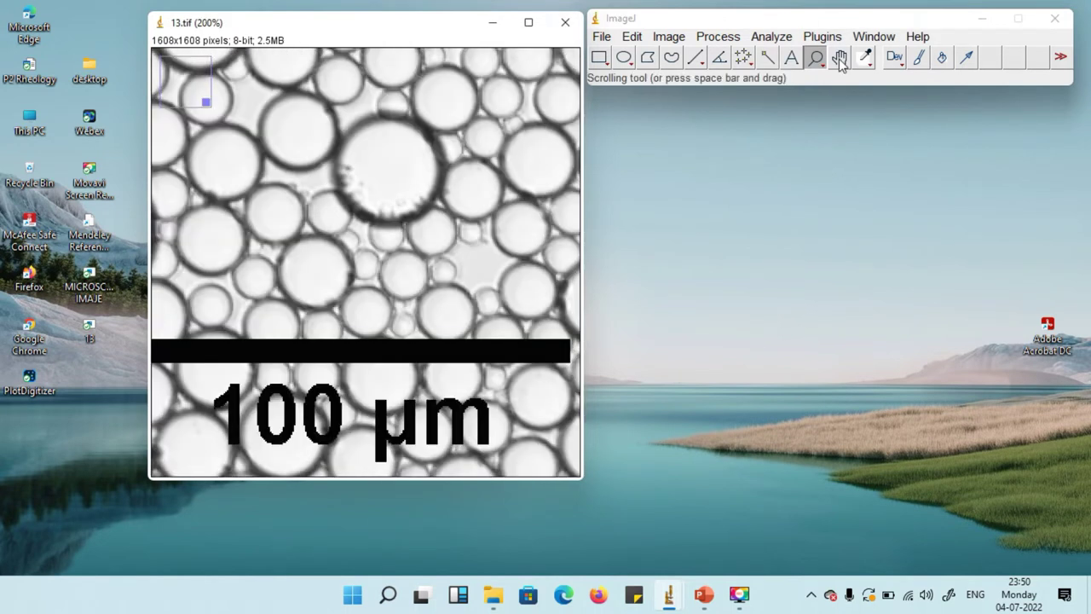
pyautogui.click(840, 58)
pyautogui.moveTo(265, 259); pyautogui.dragTo(406, 259)
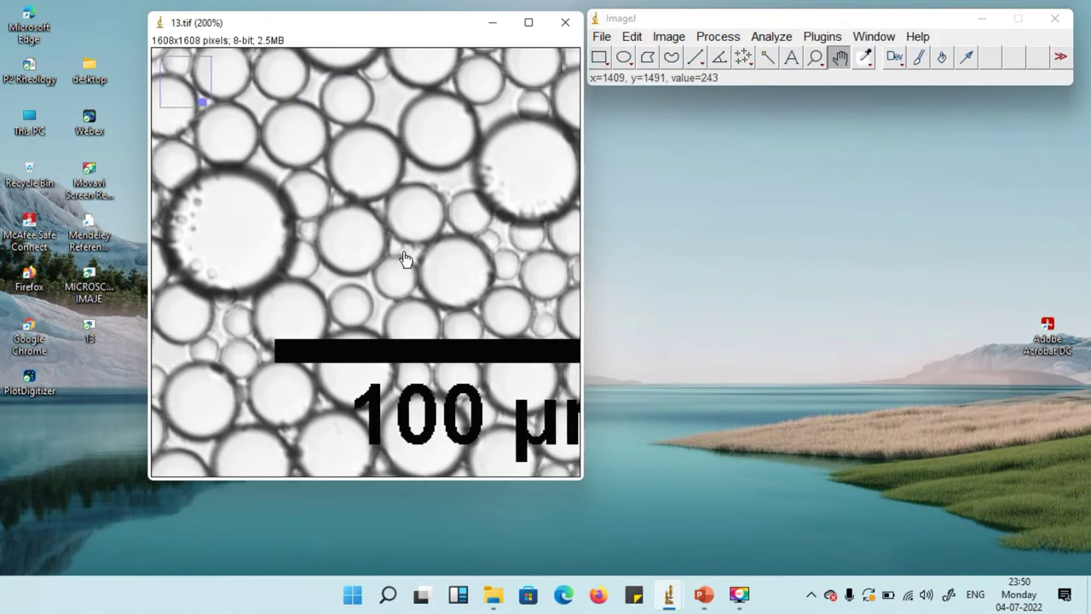
pyautogui.click(693, 60)
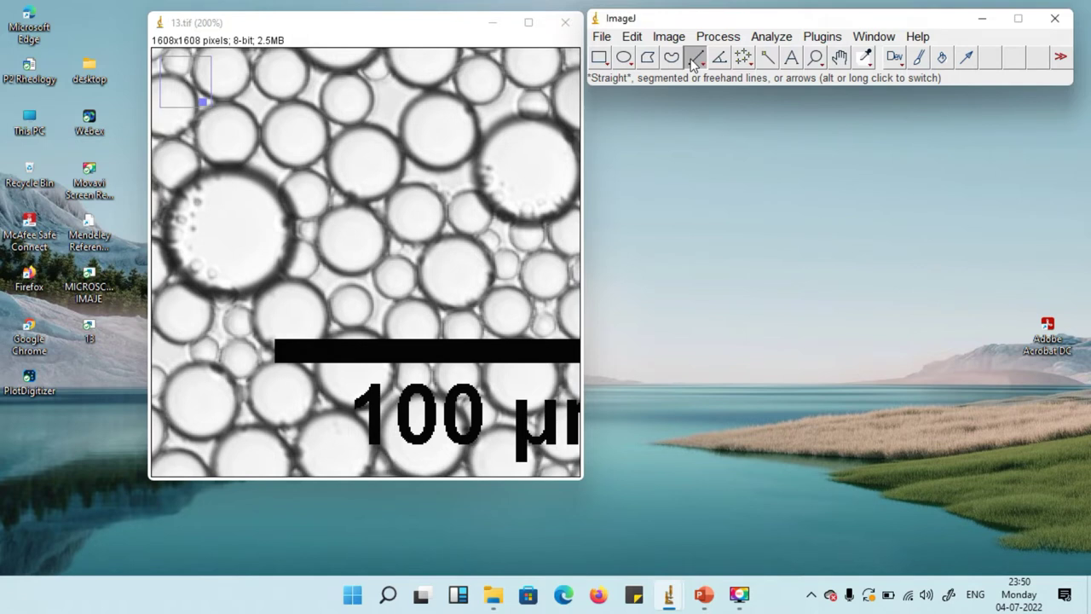
pyautogui.moveTo(276, 349); pyautogui.dragTo(568, 351)
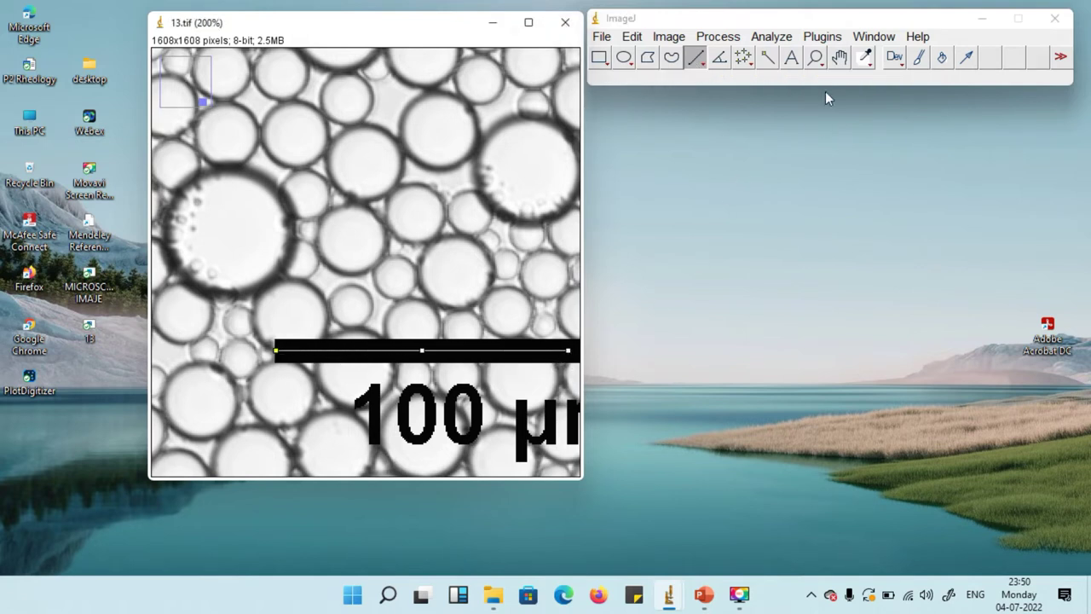
pyautogui.click(839, 57)
pyautogui.moveTo(460, 368); pyautogui.dragTo(392, 368)
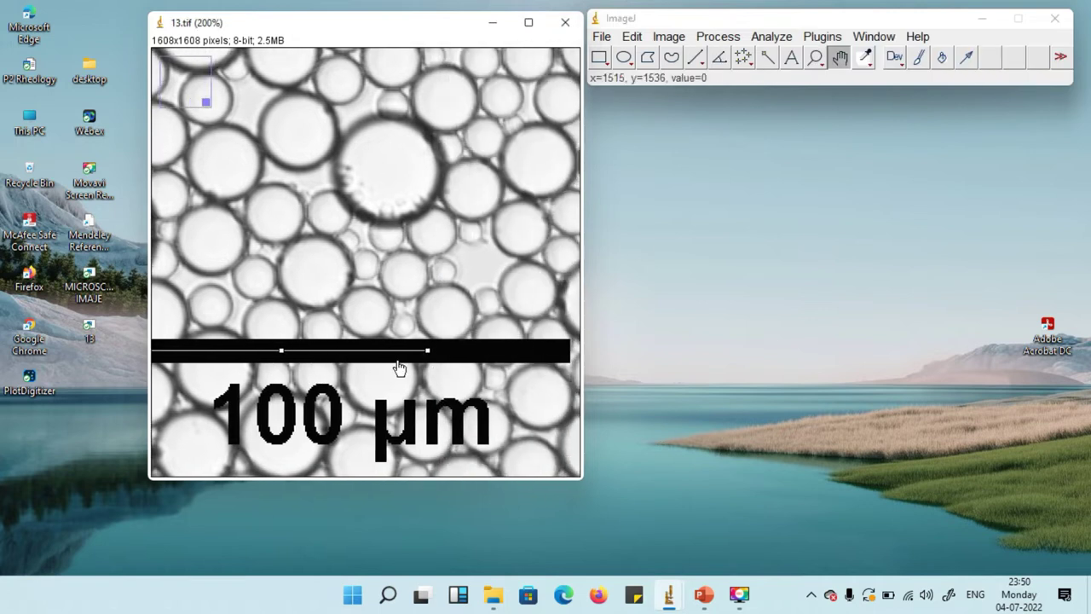
pyautogui.click(695, 57)
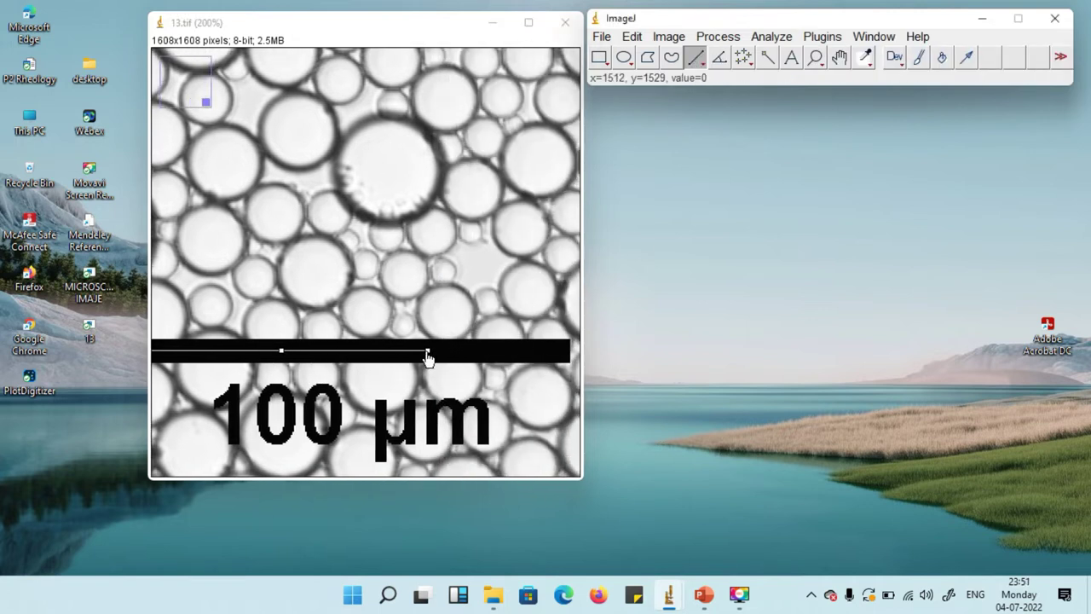
pyautogui.moveTo(426, 350); pyautogui.dragTo(568, 350)
# Magnify the scale bar's left edge and align the line's start exactly with it
pyautogui.click(816, 57)
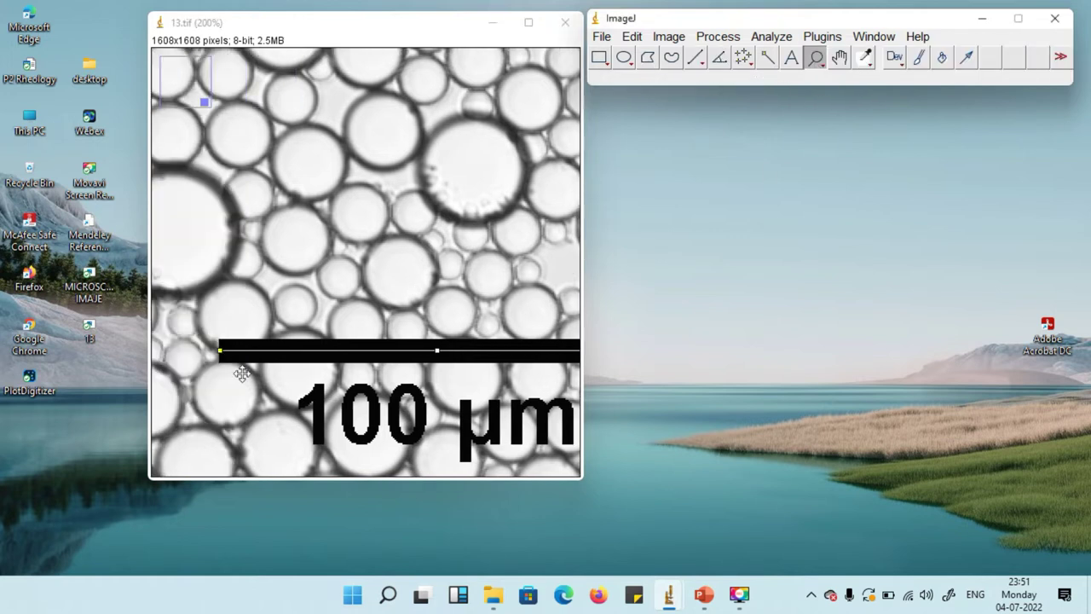
pyautogui.click(204, 365)
pyautogui.click(372, 352)
pyautogui.click(373, 326)
pyautogui.click(380, 205)
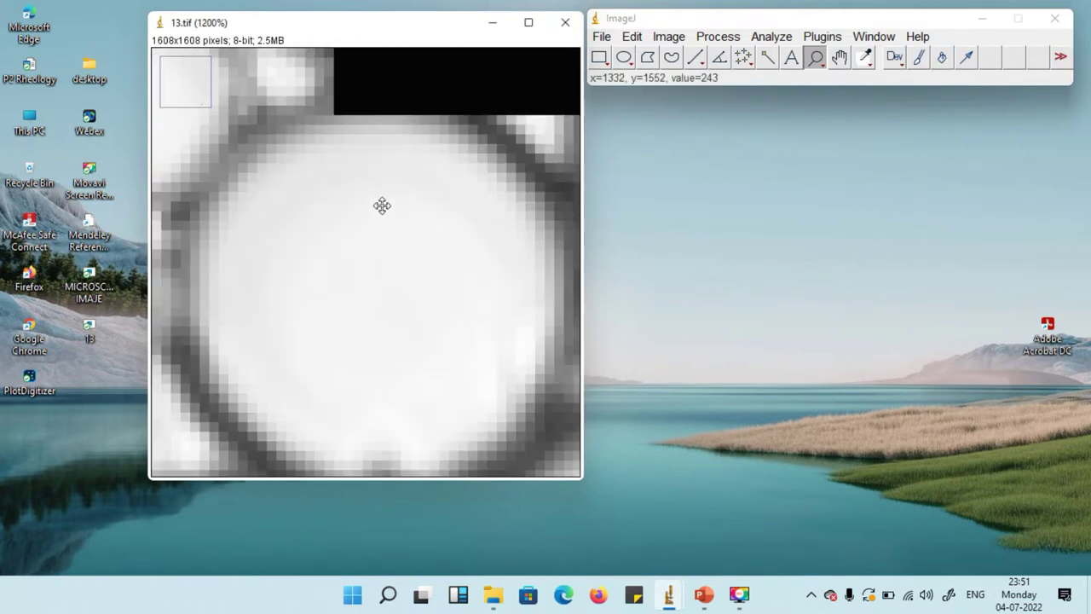
pyautogui.click(839, 57)
pyautogui.moveTo(275, 231); pyautogui.dragTo(287, 432)
pyautogui.click(695, 57)
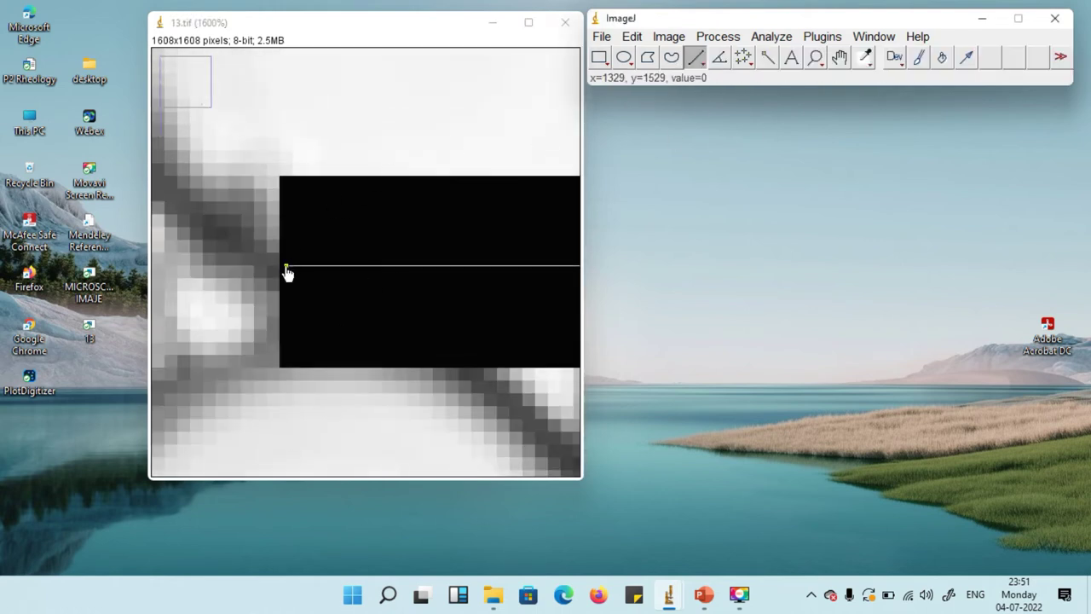
pyautogui.moveTo(285, 266); pyautogui.dragTo(280, 265)
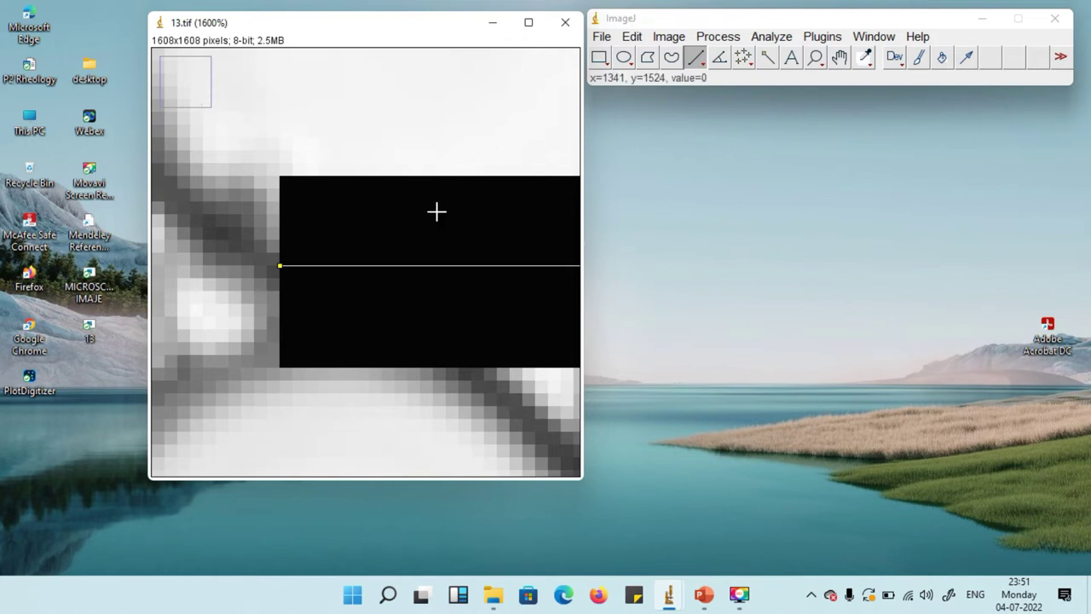
pyautogui.scroll(-4, 436, 211)
pyautogui.scroll(-6, 436, 212)
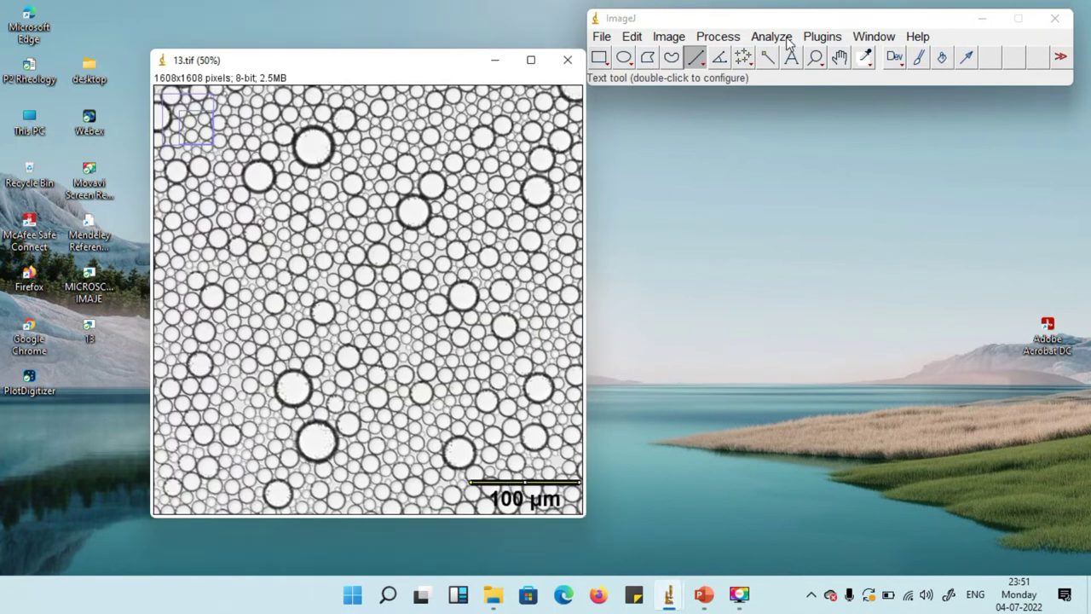
# Set the image scale from the line in micrometres (um), giving 2.725 pixels/µm
pyautogui.click(772, 36)
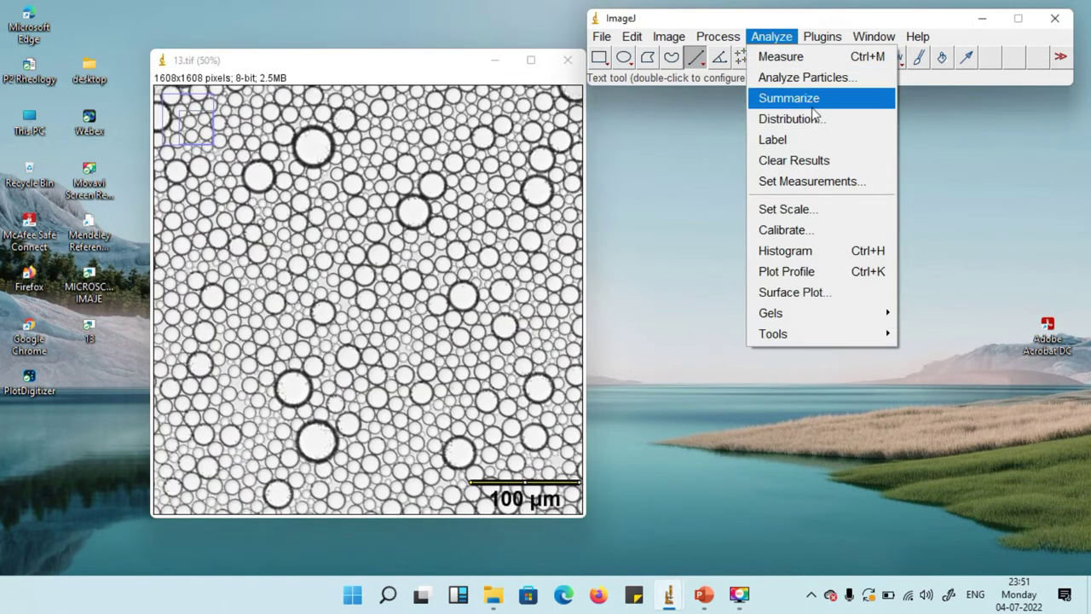
pyautogui.click(820, 212)
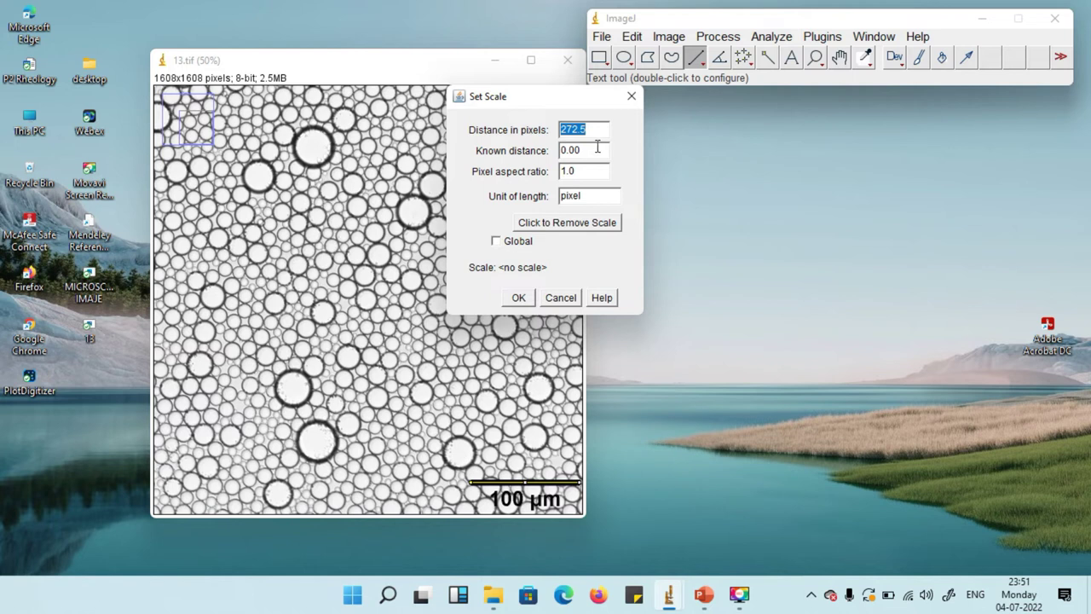
pyautogui.click(593, 150)
pyautogui.write('10')
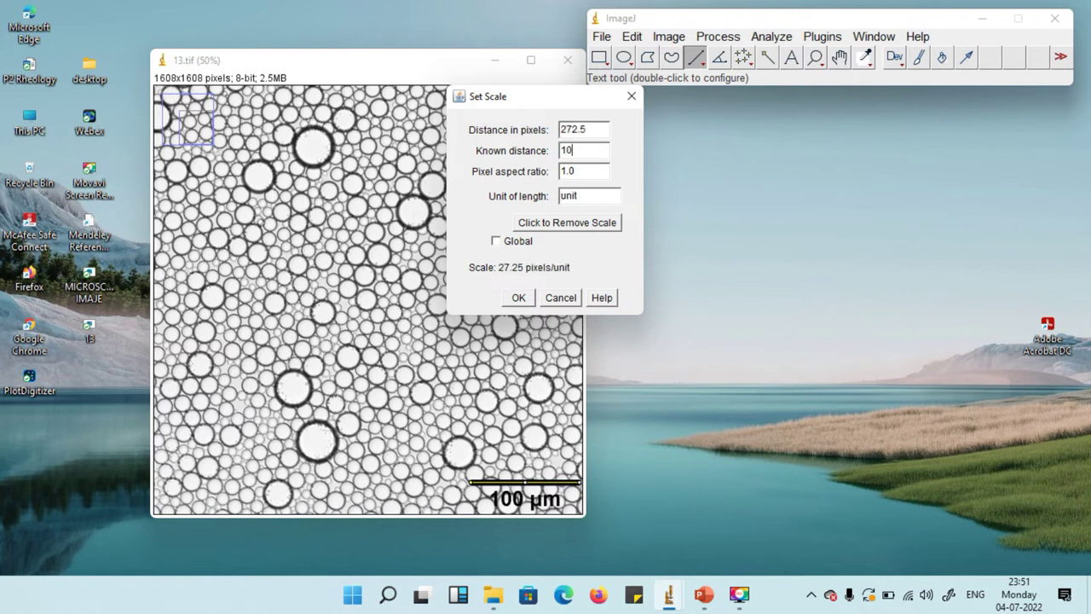
pyautogui.doubleClick(609, 202)
pyautogui.write('um')
pyautogui.click(520, 300)
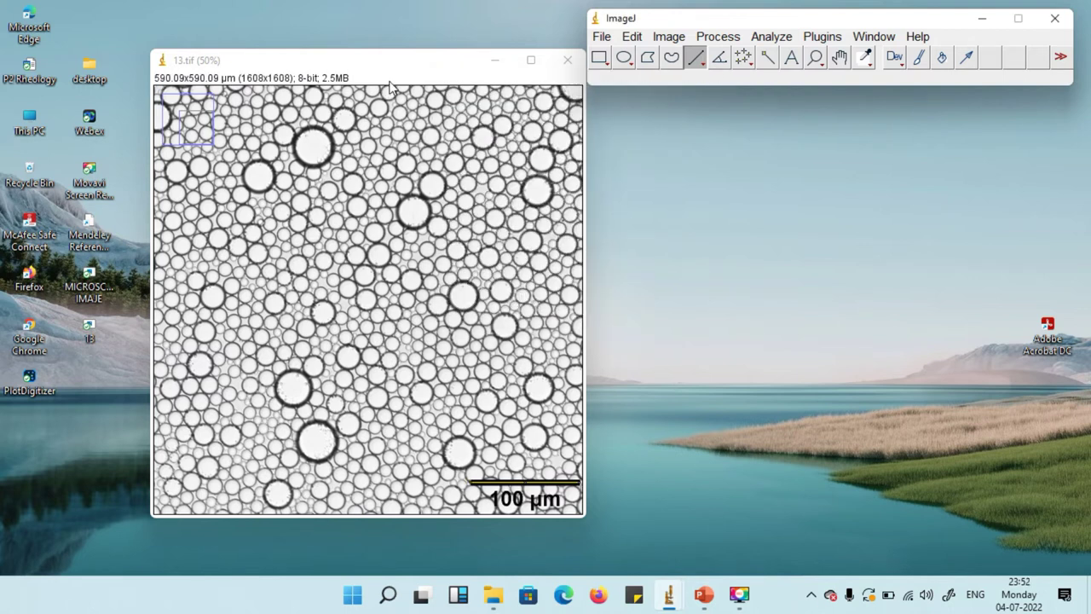
# Find the droplet edges and convert the image to black-and-white binary
pyautogui.click(728, 37)
pyautogui.click(740, 100)
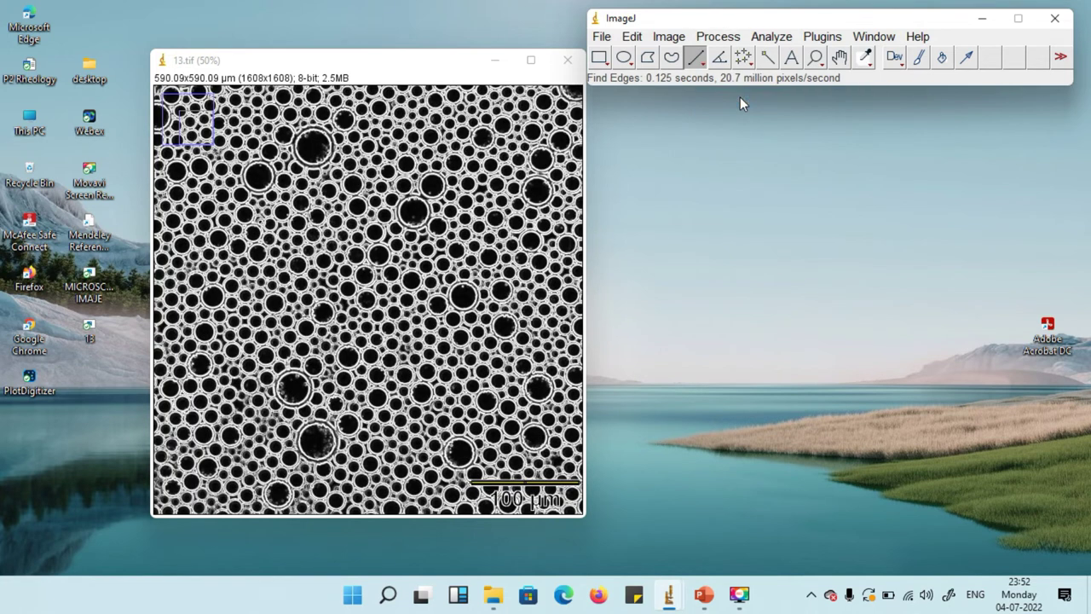
pyautogui.click(722, 43)
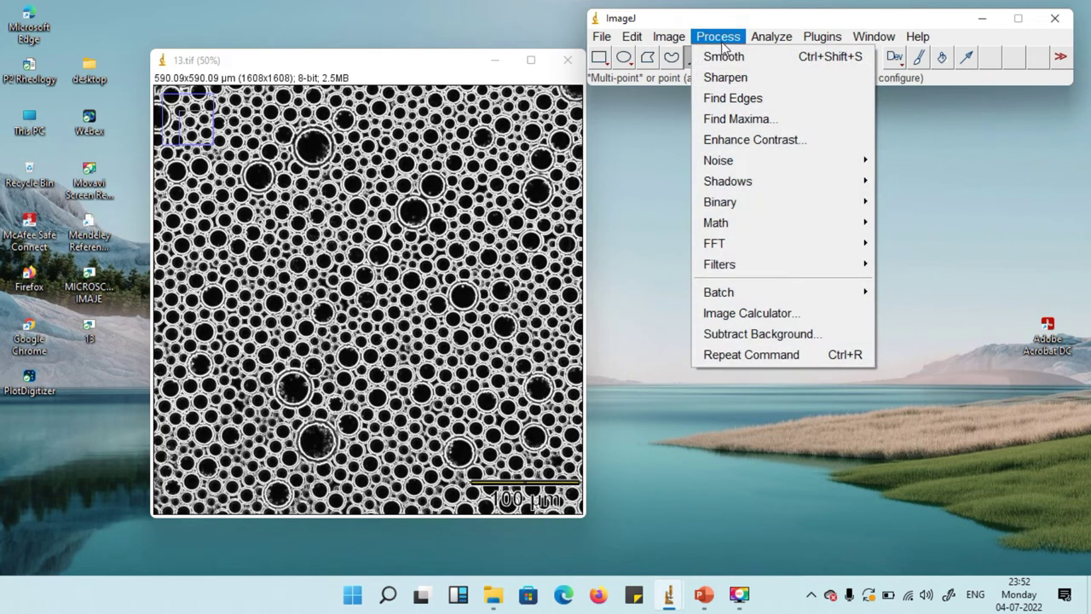
pyautogui.moveTo(720, 201)
pyautogui.click(916, 202)
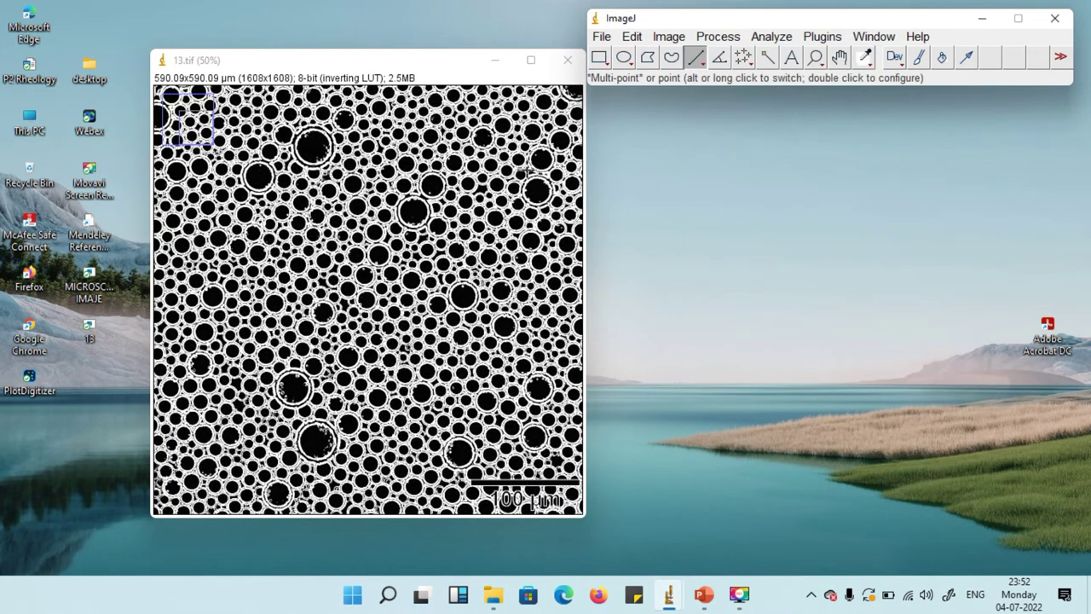
pyautogui.moveTo(424, 65); pyautogui.dragTo(407, 42)
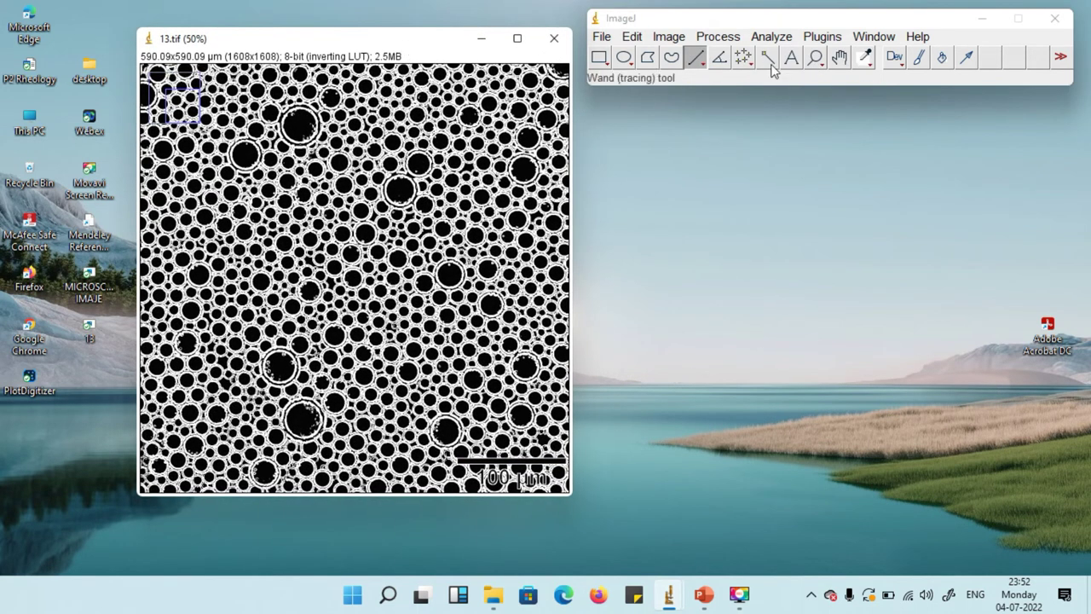
# Wand-select the central droplet, fill it white, and measure its area (468.109 µm²)
pyautogui.click(767, 57)
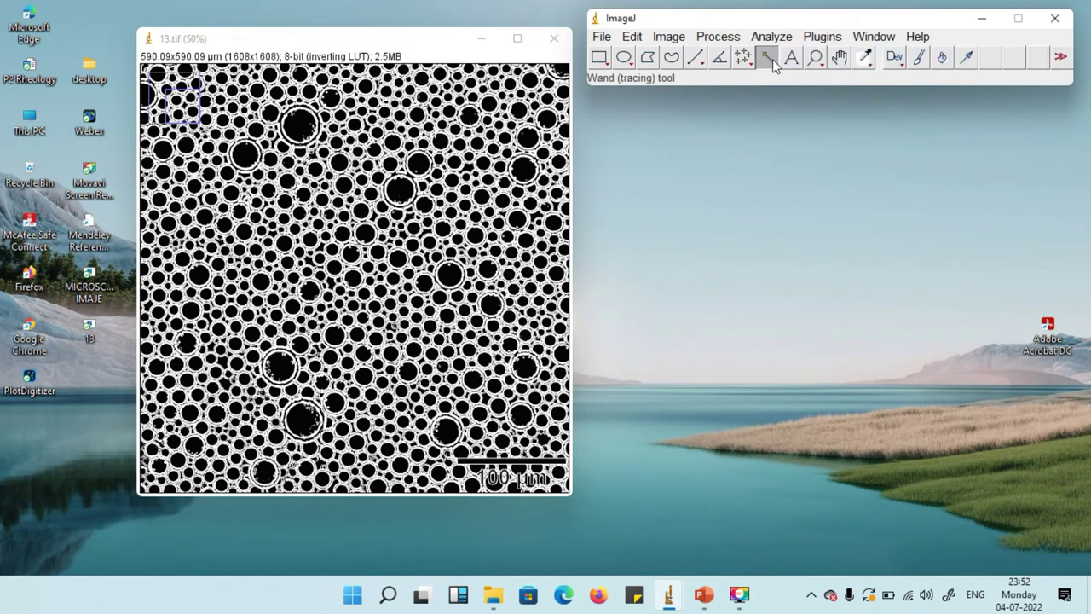
pyautogui.click(398, 187)
pyautogui.click(635, 39)
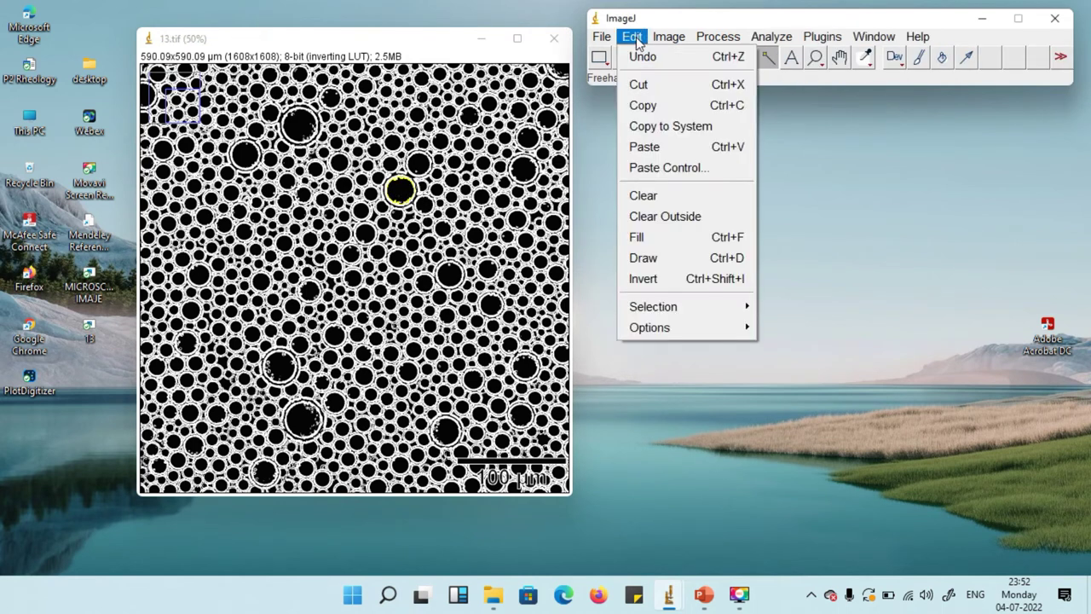
pyautogui.click(674, 240)
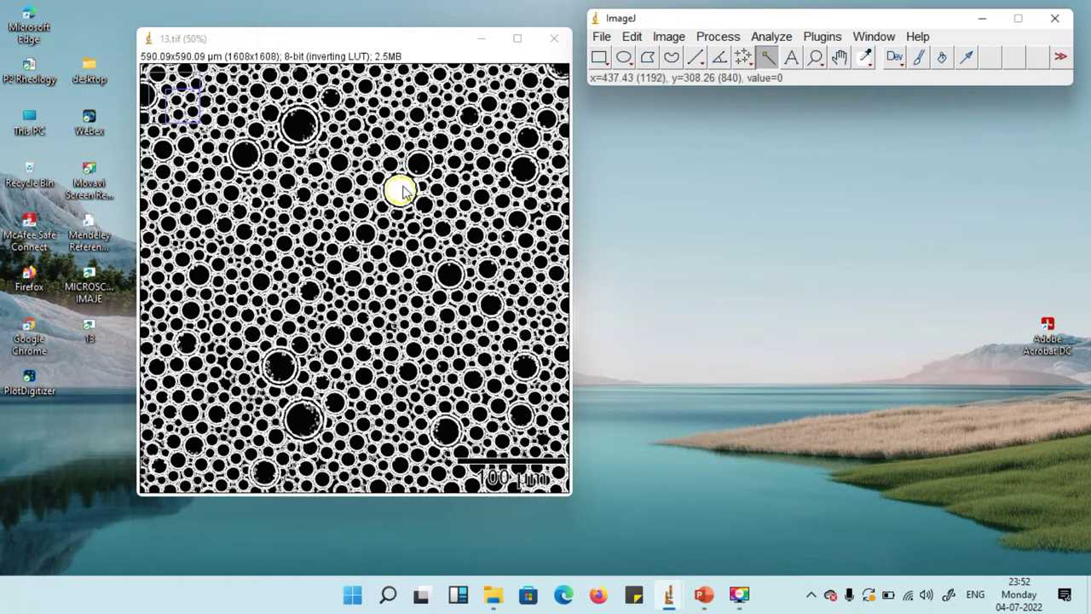
pyautogui.click(769, 36)
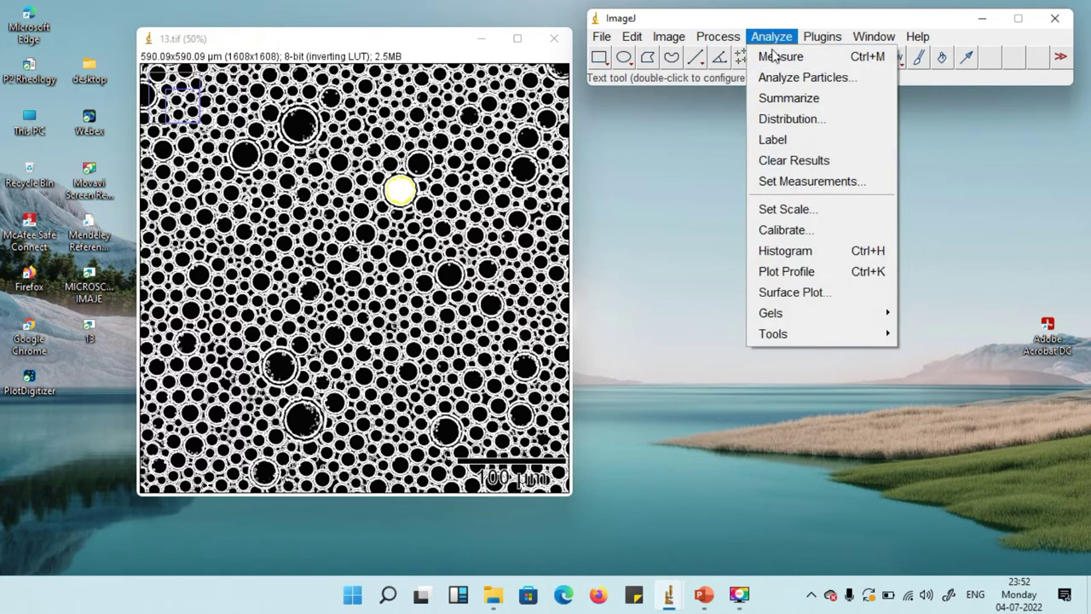
pyautogui.click(772, 57)
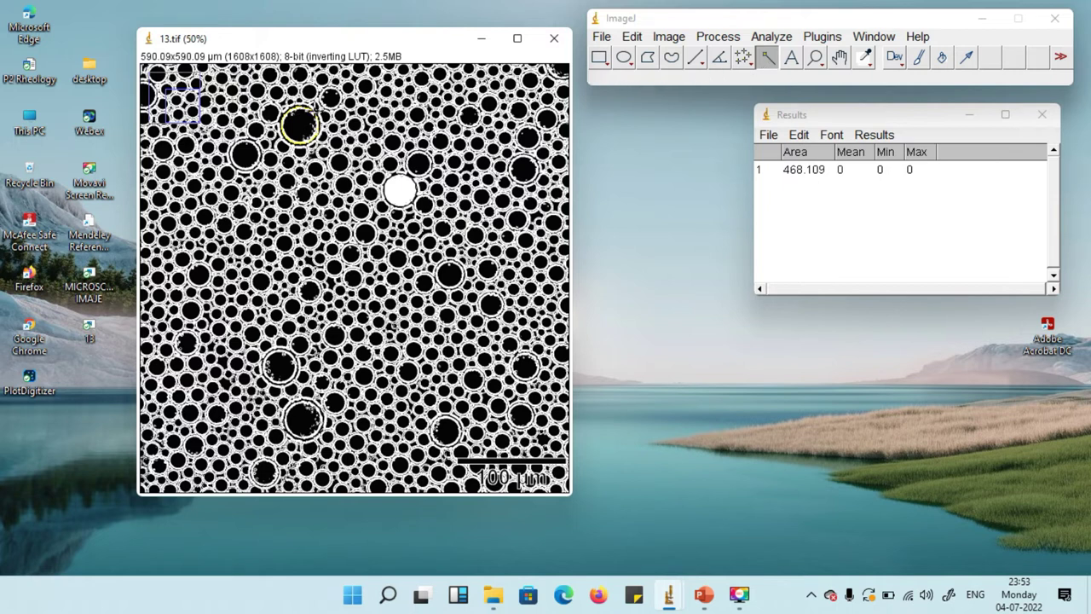
# Wand-select, fill white and measure ten droplets along the top and left of 13.tif
pyautogui.click(330, 96)
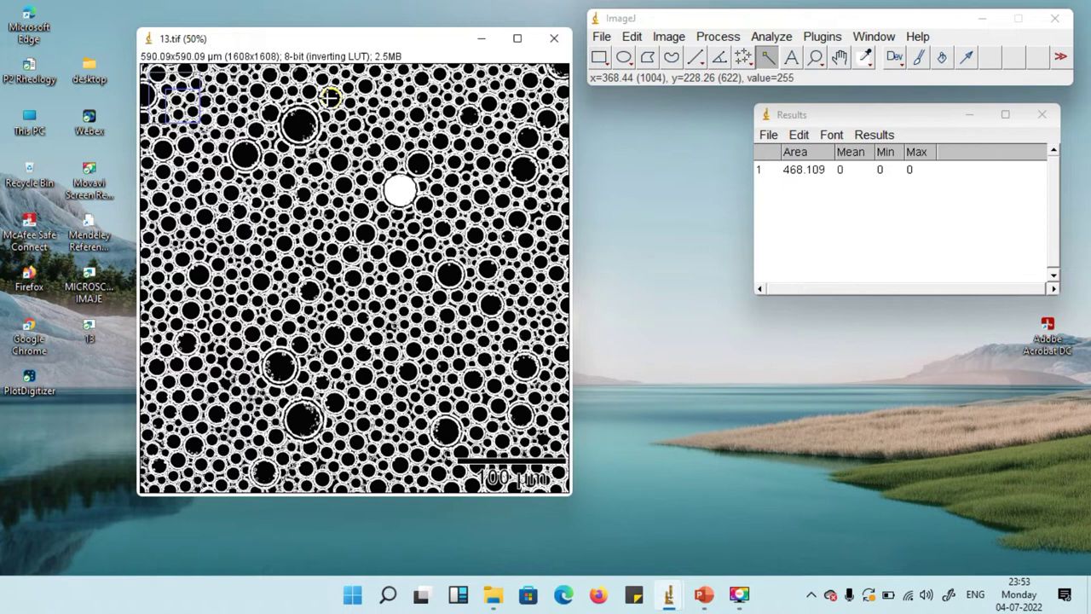
pyautogui.hotkey('ctrl', 'f')
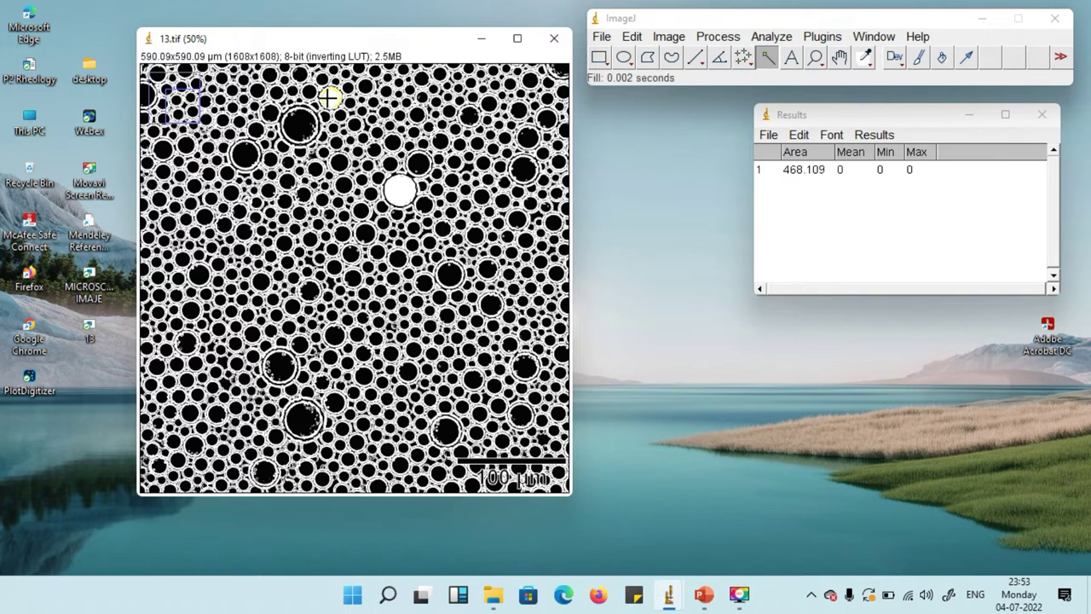
pyautogui.hotkey('ctrl', 'm')
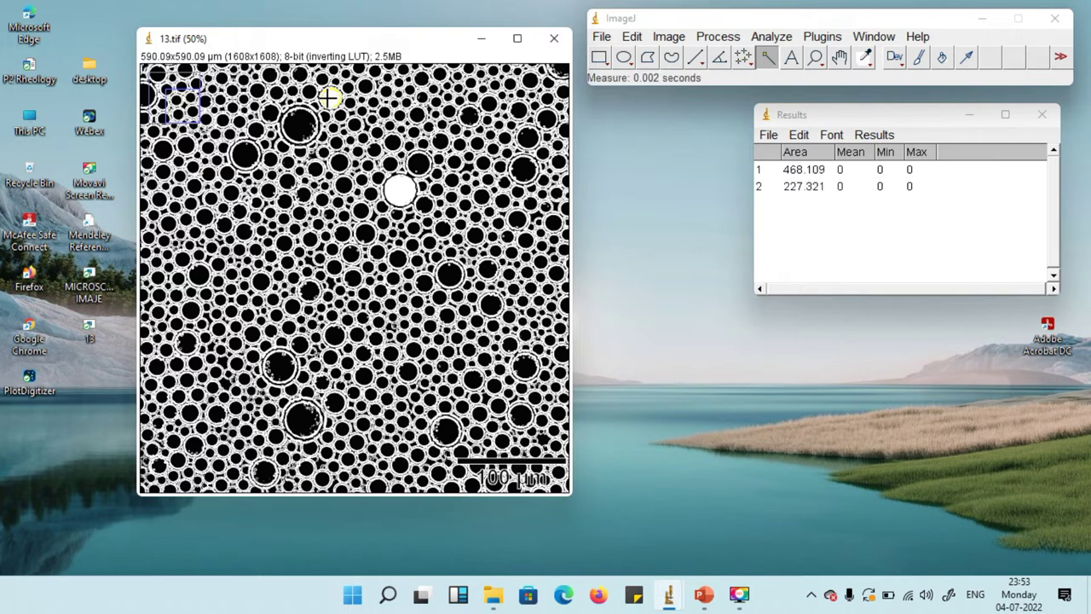
pyautogui.click(300, 125)
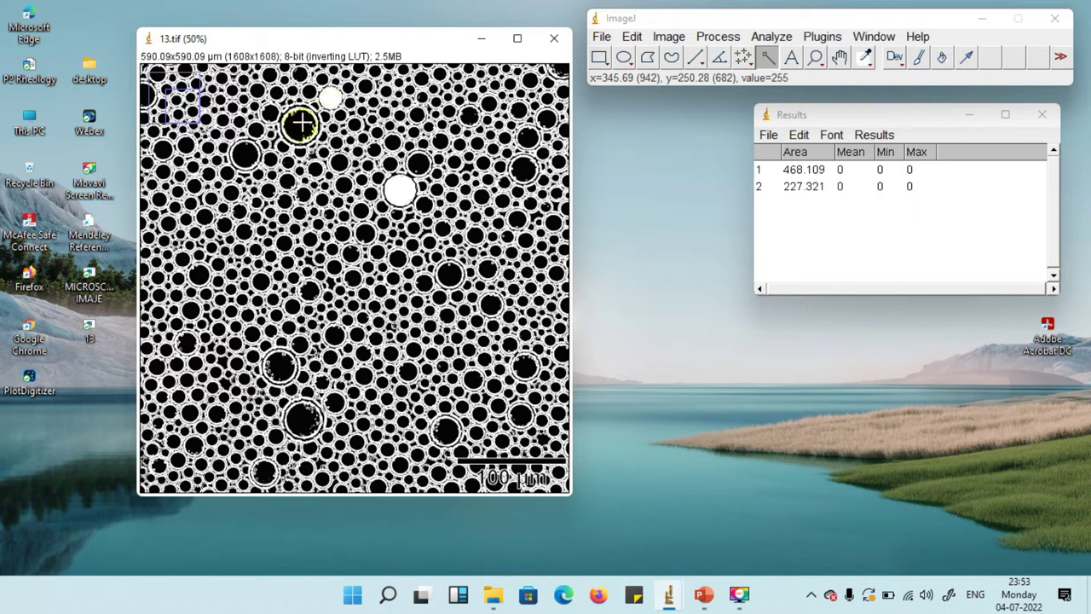
pyautogui.hotkey('ctrl', 'f')
pyautogui.hotkey('ctrl', 'm')
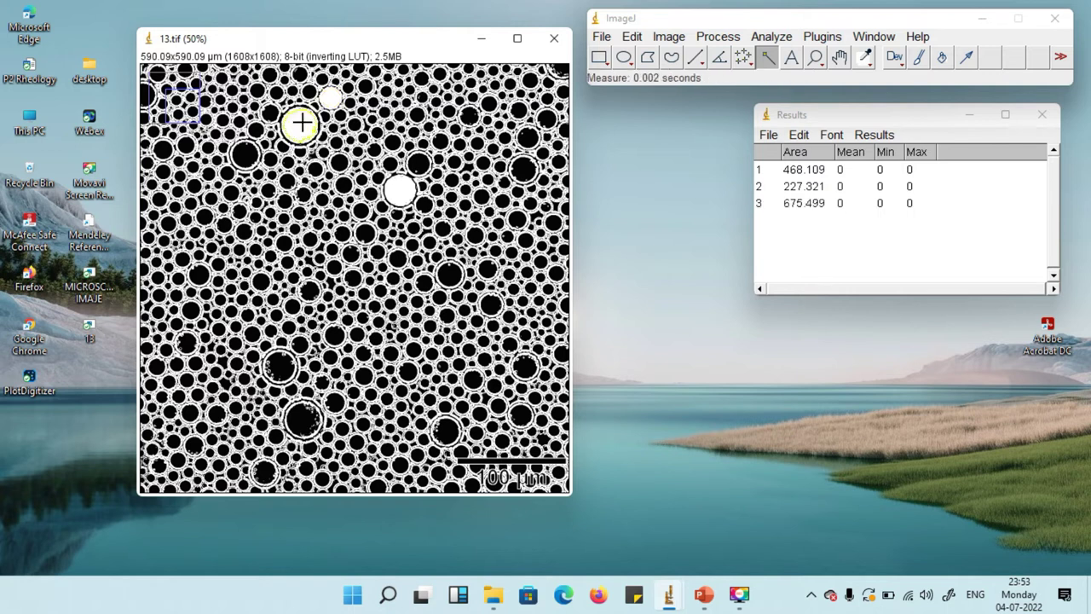
pyautogui.click(246, 155)
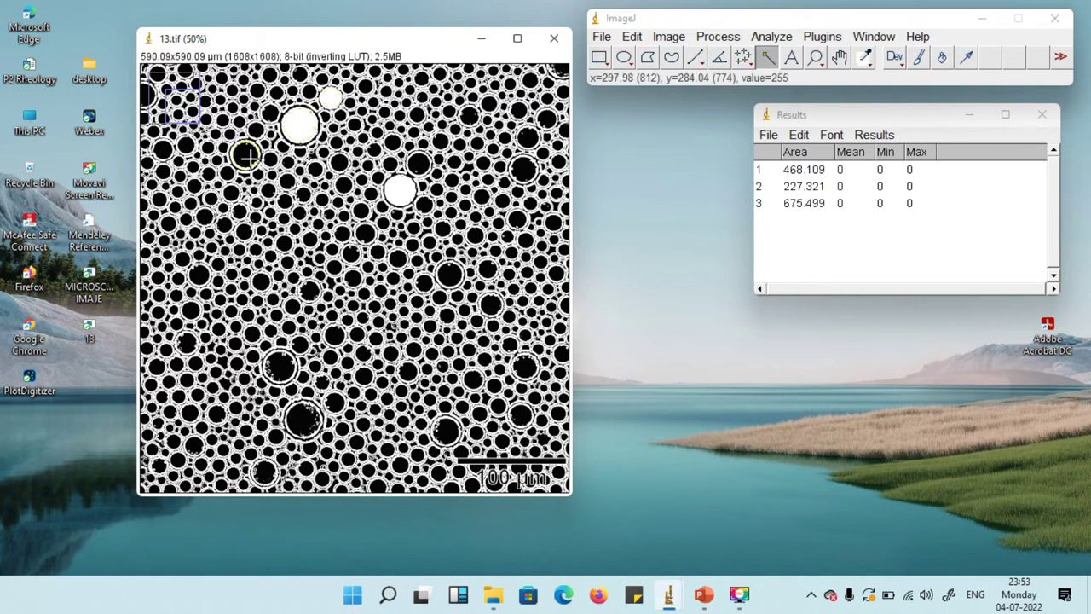
pyautogui.hotkey('ctrl', 'f')
pyautogui.hotkey('ctrl', 'm')
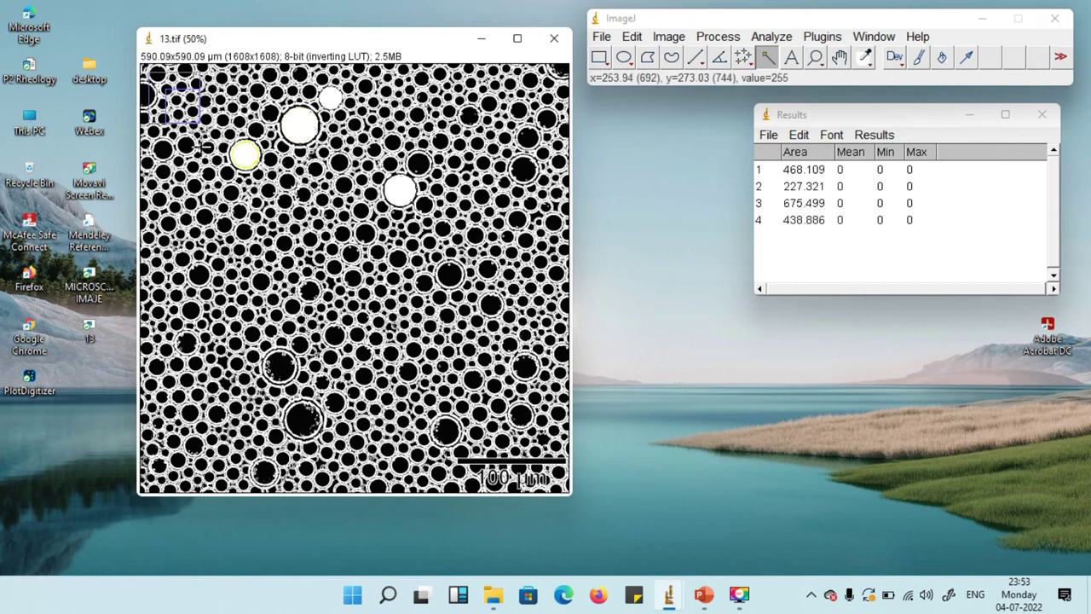
pyautogui.click(227, 173)
pyautogui.hotkey('ctrl', 'f')
pyautogui.hotkey('ctrl', 'm')
pyautogui.click(209, 175)
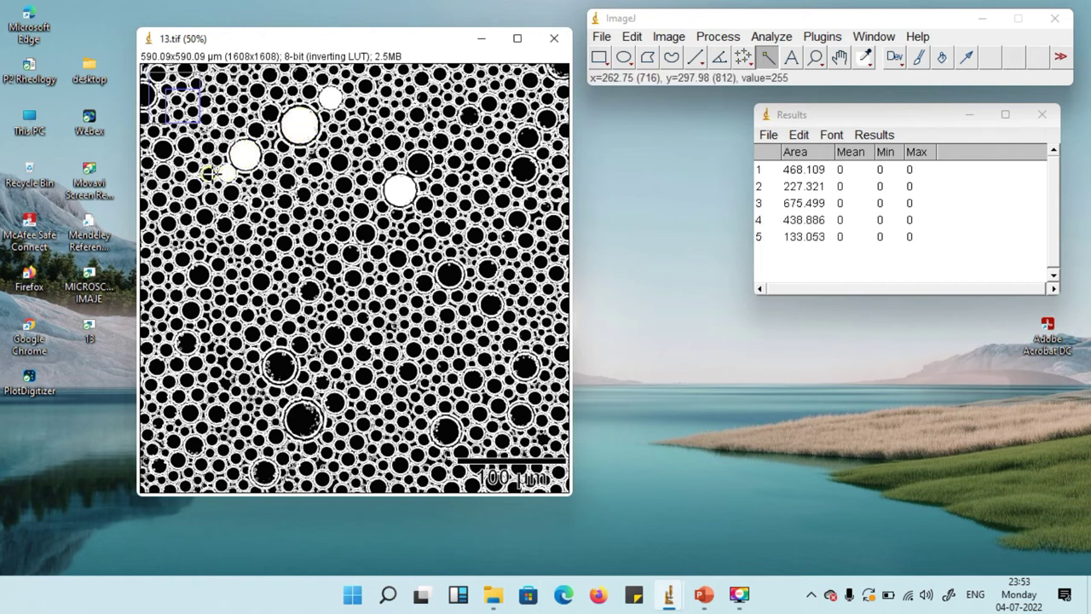
pyautogui.hotkey('ctrl', 'f')
pyautogui.hotkey('ctrl', 'm')
pyautogui.click(208, 217)
pyautogui.hotkey('ctrl', 'f')
pyautogui.hotkey('ctrl', 'm')
pyautogui.click(199, 275)
pyautogui.hotkey('ctrl', 'f')
pyautogui.hotkey('ctrl', 'm')
pyautogui.click(191, 310)
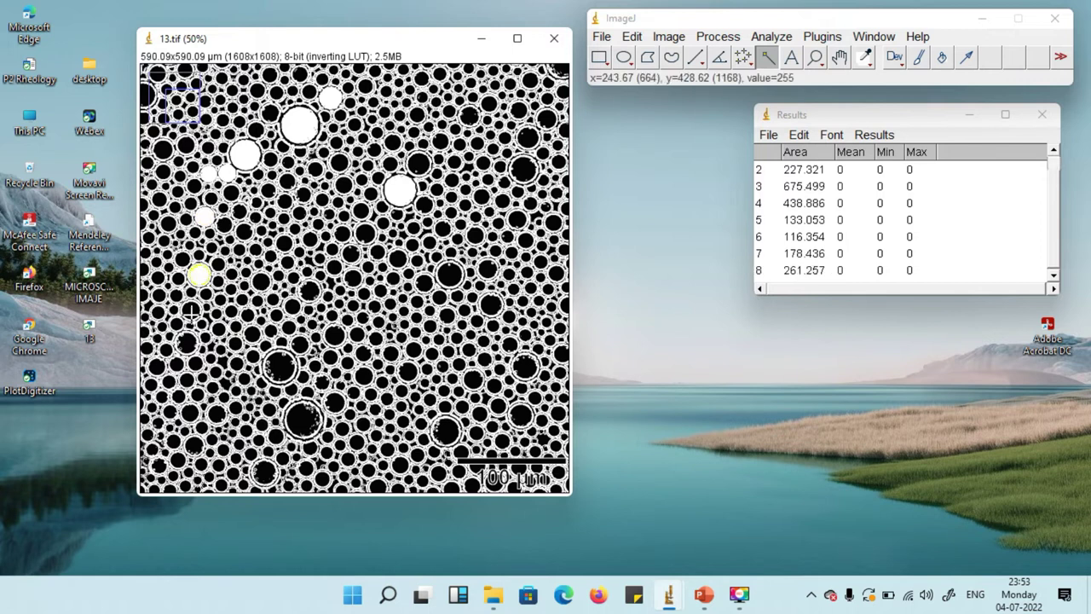
pyautogui.hotkey('ctrl', 'f')
pyautogui.hotkey('ctrl', 'm')
pyautogui.click(261, 281)
pyautogui.hotkey('ctrl', 'f')
pyautogui.hotkey('ctrl', 'm')
pyautogui.click(418, 162)
pyautogui.hotkey('ctrl', 'f')
pyautogui.hotkey('ctrl', 'm')
# Fill and measure the next batch of droplets on the right and through the middle
pyautogui.click(522, 168)
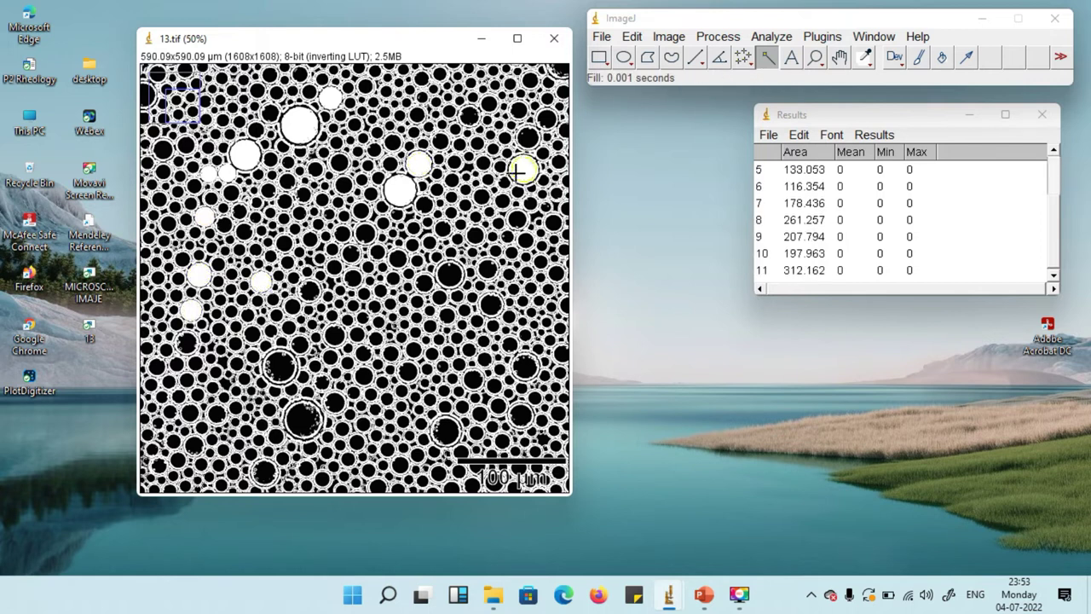
pyautogui.hotkey('ctrl', 'f')
pyautogui.hotkey('ctrl', 'm')
pyautogui.click(526, 135)
pyautogui.hotkey('ctrl', 'f')
pyautogui.hotkey('ctrl', 'm')
pyautogui.click(469, 114)
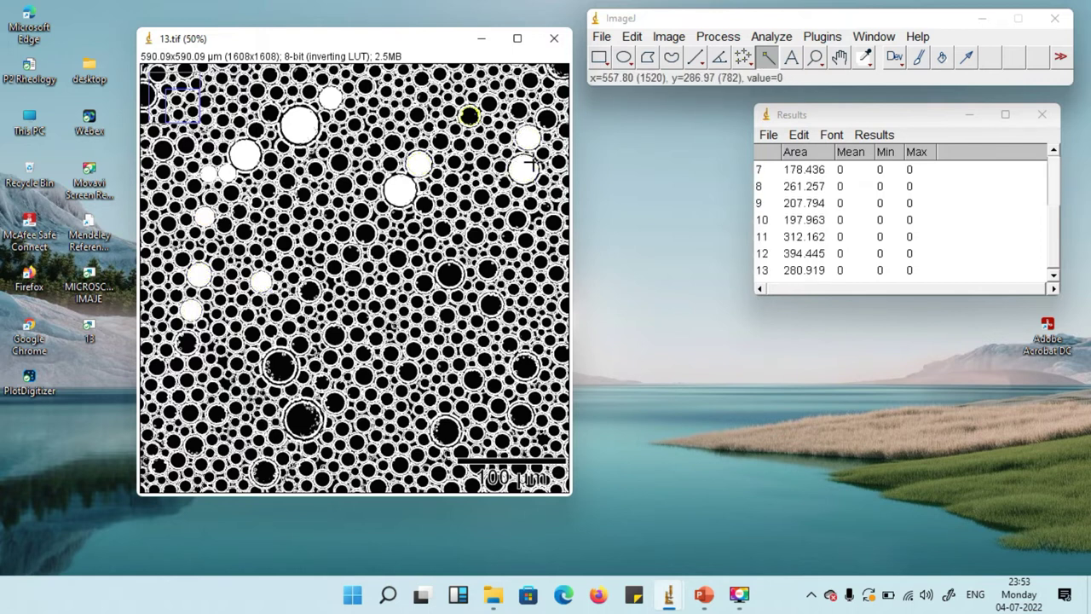
pyautogui.hotkey('ctrl', 'f')
pyautogui.hotkey('ctrl', 'm')
pyautogui.click(449, 275)
pyautogui.hotkey('ctrl', 'f')
pyautogui.hotkey('ctrl', 'm')
pyautogui.click(300, 341)
pyautogui.hotkey('ctrl', 'f')
pyautogui.hotkey('ctrl', 'm')
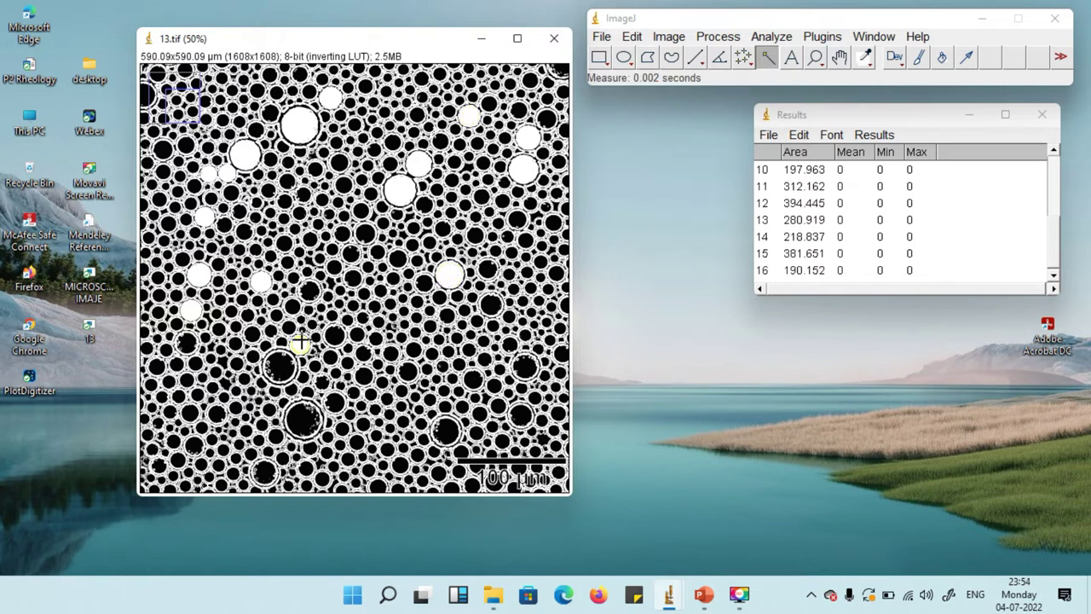
pyautogui.click(285, 244)
pyautogui.hotkey('ctrl', 'f')
pyautogui.hotkey('ctrl', 'm')
pyautogui.click(271, 172)
pyautogui.hotkey('ctrl', 'f')
pyautogui.hotkey('ctrl', 'm')
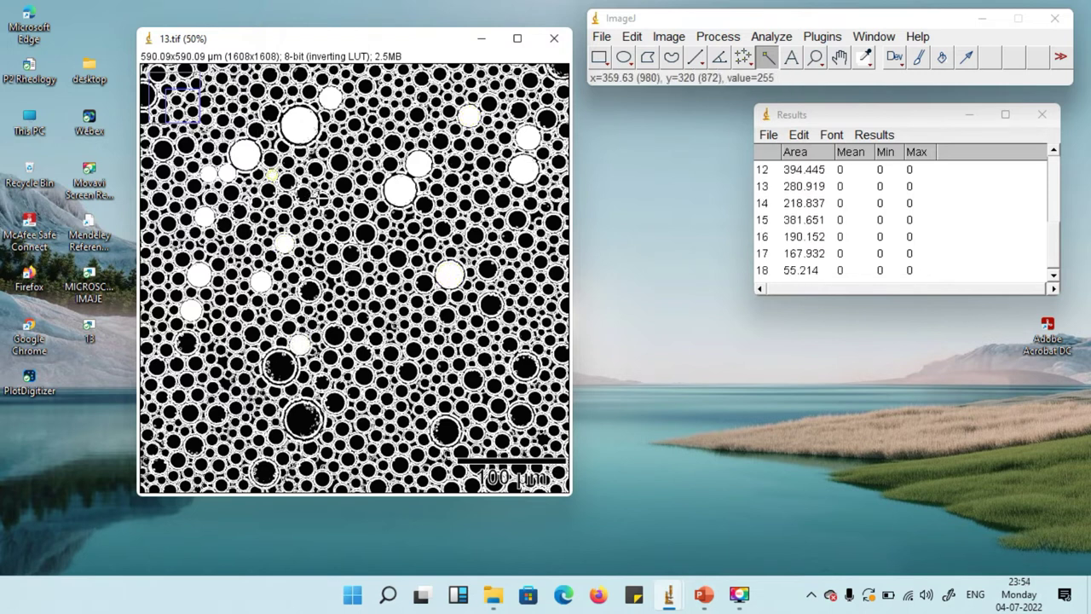
pyautogui.click(319, 198)
pyautogui.hotkey('ctrl', 'f')
pyautogui.hotkey('ctrl', 'm')
pyautogui.click(309, 241)
pyautogui.hotkey('ctrl', 'f')
pyautogui.hotkey('ctrl', 'm')
pyautogui.click(295, 310)
pyautogui.hotkey('ctrl', 'f')
pyautogui.hotkey('ctrl', 'm')
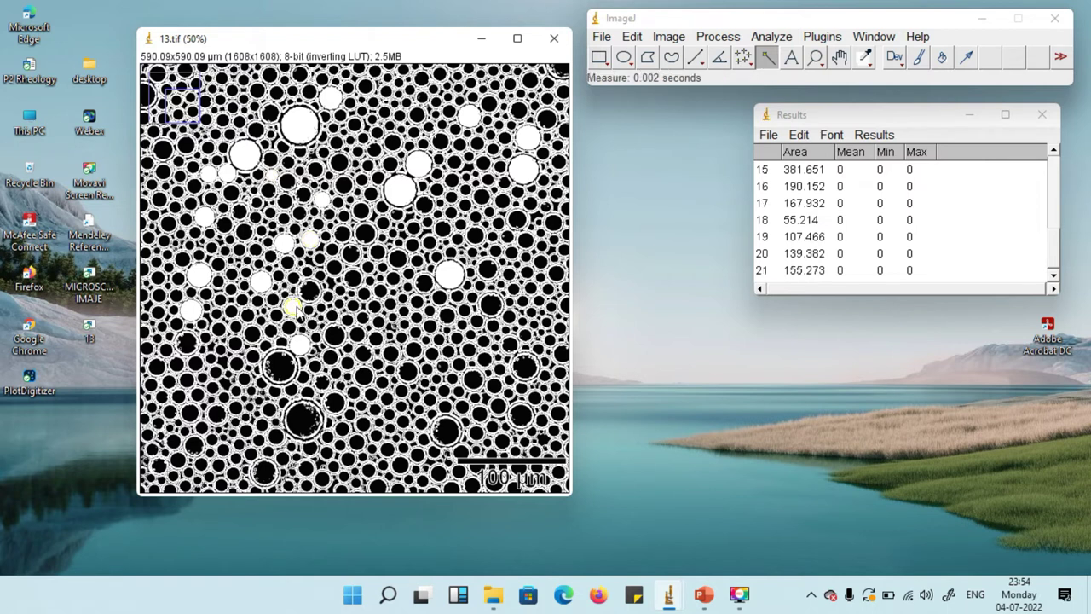
pyautogui.click(289, 331)
pyautogui.hotkey('ctrl', 'f')
pyautogui.hotkey('ctrl', 'm')
pyautogui.click(358, 334)
pyautogui.hotkey('ctrl', 'f')
pyautogui.hotkey('ctrl', 'm')
pyautogui.click(391, 353)
pyautogui.hotkey('ctrl', 'f')
pyautogui.hotkey('ctrl', 'm')
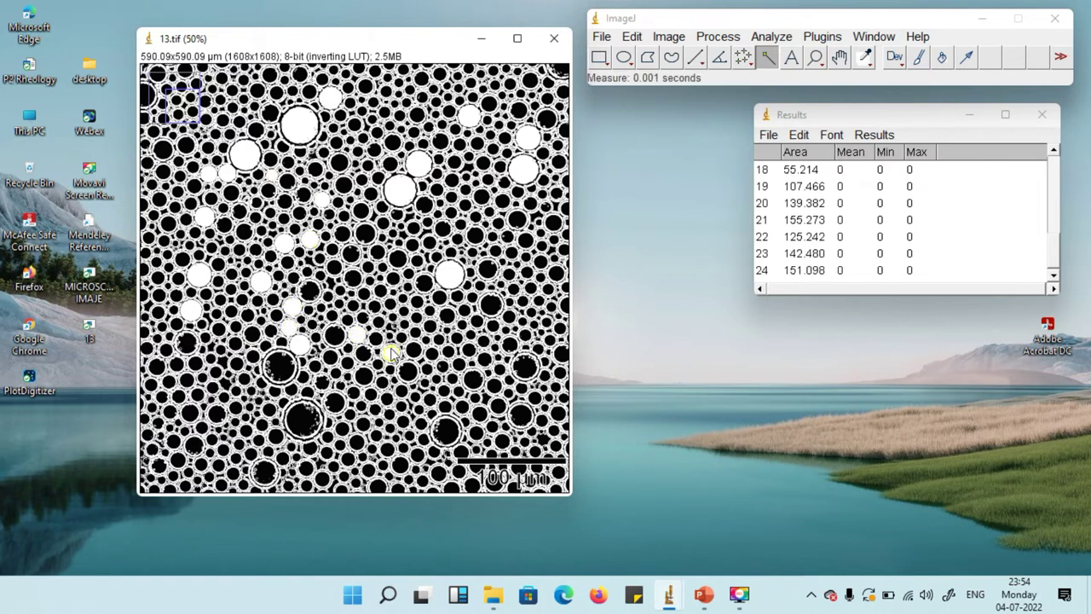
pyautogui.click(425, 283)
pyautogui.hotkey('ctrl', 'f')
pyautogui.hotkey('ctrl', 'm')
# Fill and measure the remaining lower and top droplets until Results lists 50 areas
pyautogui.hotkey('ctrl', 'f')
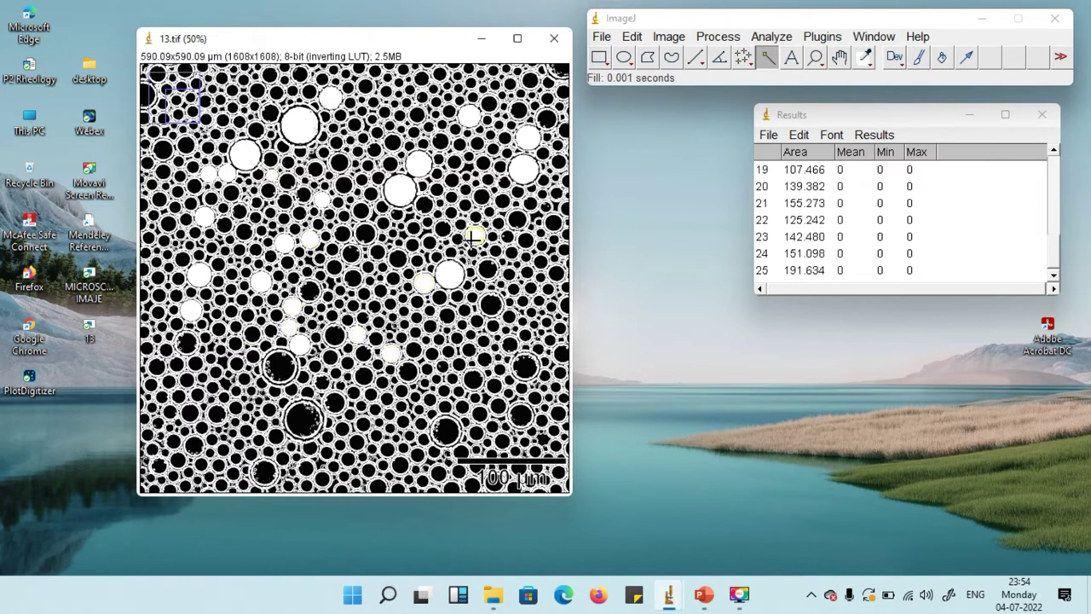
pyautogui.hotkey('ctrl', 'm')
pyautogui.click(502, 199)
pyautogui.hotkey('ctrl', 'f')
pyautogui.hotkey('ctrl', 'm')
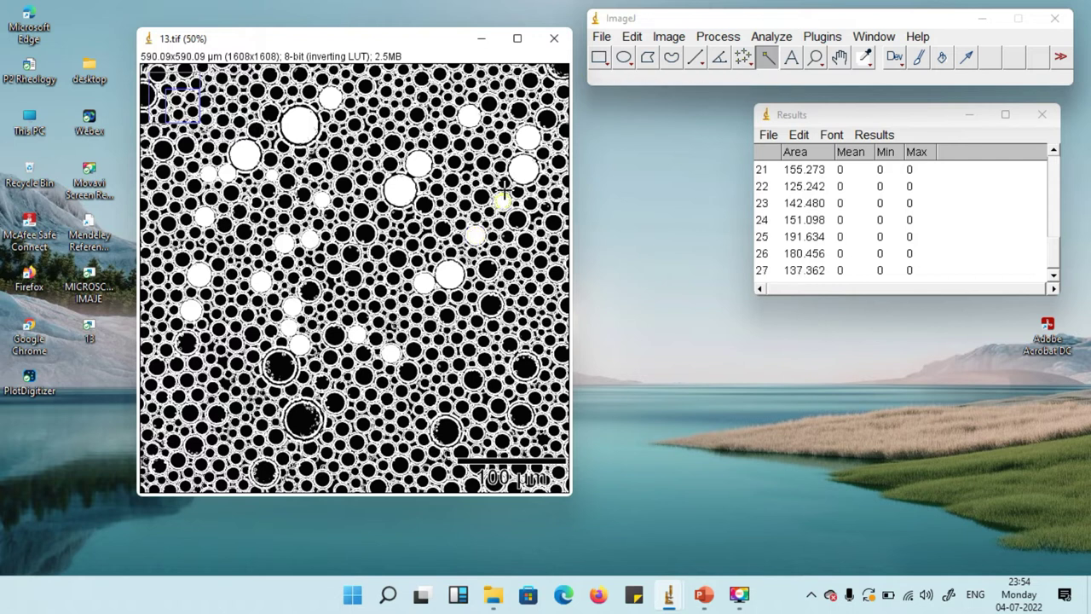
pyautogui.click(454, 162)
pyautogui.hotkey('ctrl', 'f')
pyautogui.hotkey('ctrl', 'm')
pyautogui.hotkey('ctrl', 'f')
pyautogui.hotkey('ctrl', 'm')
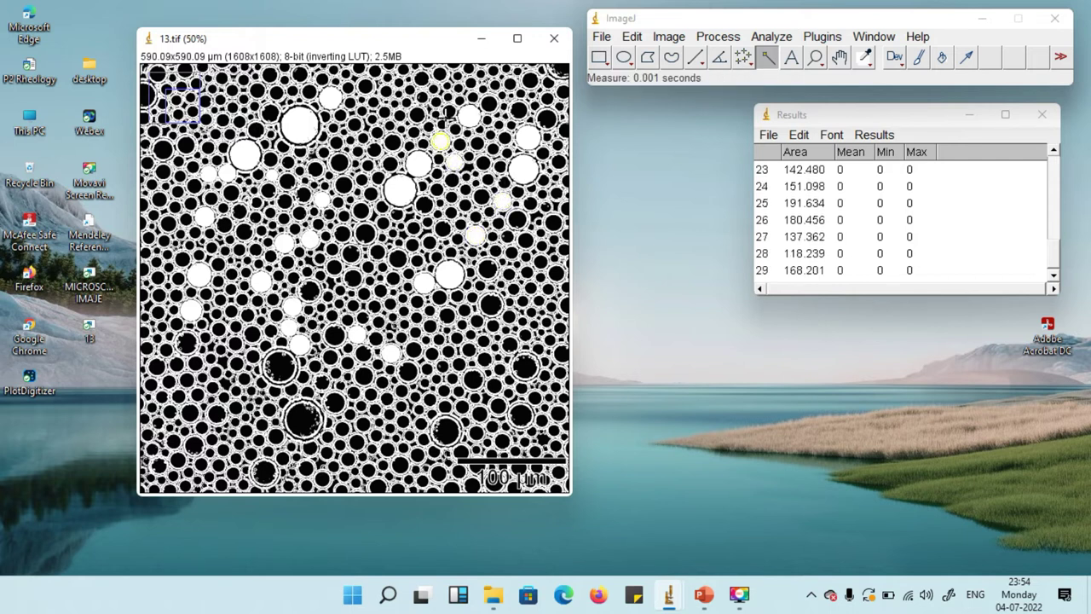
pyautogui.click(473, 378)
pyautogui.hotkey('ctrl', 'f')
pyautogui.hotkey('ctrl', 'm')
pyautogui.click(523, 368)
pyautogui.hotkey('ctrl', 'f')
pyautogui.hotkey('ctrl', 'm')
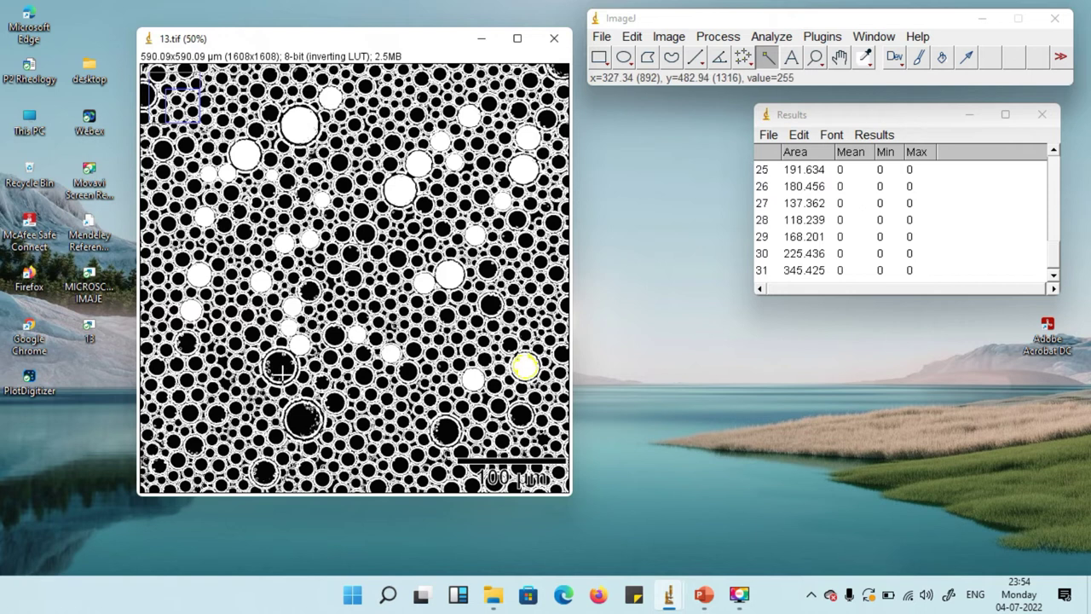
pyautogui.click(279, 366)
pyautogui.hotkey('ctrl', 'f')
pyautogui.hotkey('ctrl', 'm')
pyautogui.click(297, 410)
pyautogui.hotkey('ctrl', 'f')
pyautogui.hotkey('ctrl', 'm')
pyautogui.click(333, 402)
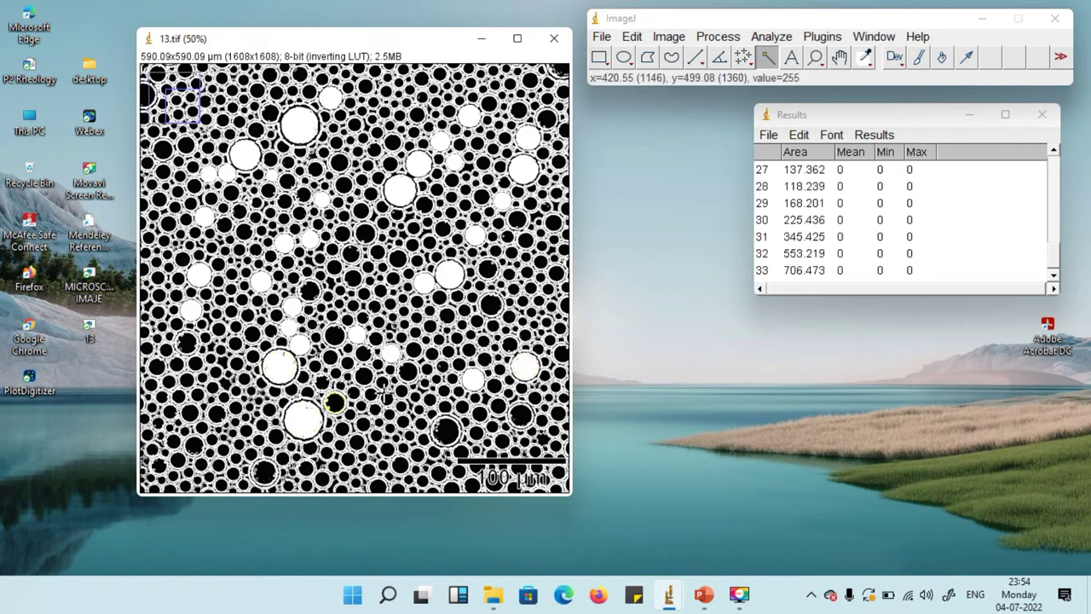
pyautogui.hotkey('ctrl', 'f')
pyautogui.hotkey('ctrl', 'm')
pyautogui.click(321, 362)
pyautogui.hotkey('ctrl', 'f')
pyautogui.hotkey('ctrl', 'm')
pyautogui.click(339, 161)
pyautogui.hotkey('ctrl', 'f')
pyautogui.hotkey('ctrl', 'm')
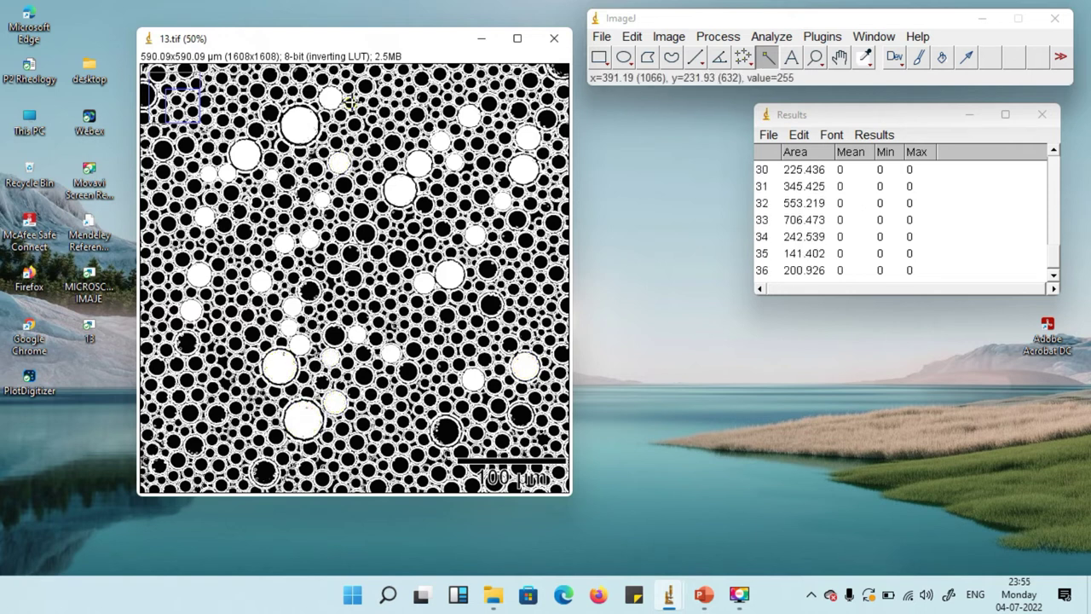
pyautogui.click(343, 111)
pyautogui.hotkey('ctrl', 'f')
pyautogui.hotkey('ctrl', 'm')
pyautogui.click(354, 124)
pyautogui.hotkey('ctrl', 'f')
pyautogui.hotkey('ctrl', 'm')
pyautogui.hotkey('ctrl', 'f')
pyautogui.hotkey('ctrl', 'm')
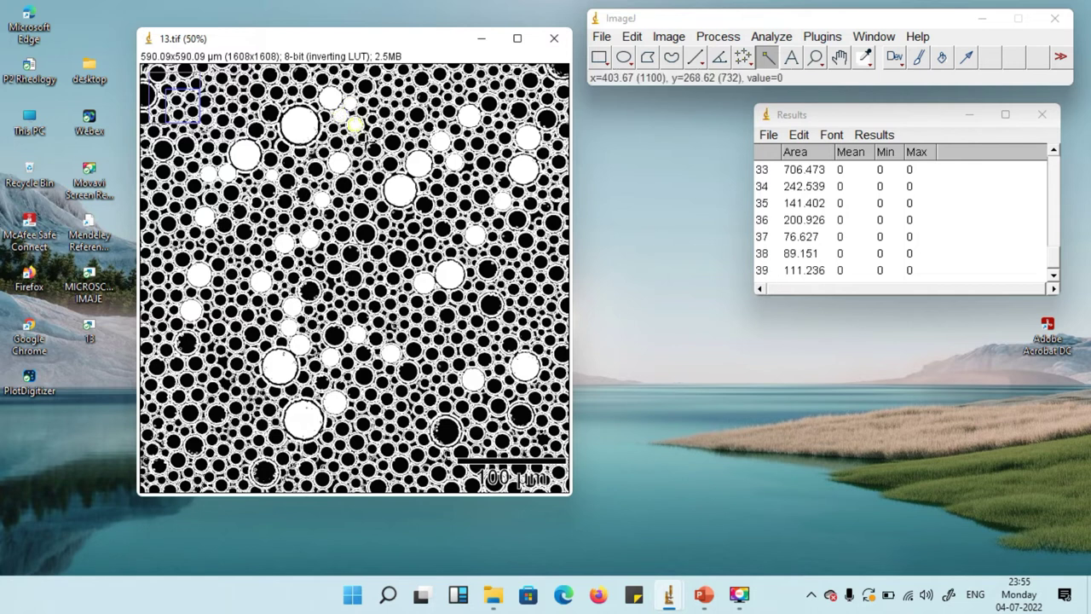
pyautogui.hotkey('ctrl', 'm')
pyautogui.click(363, 376)
pyautogui.click(767, 135)
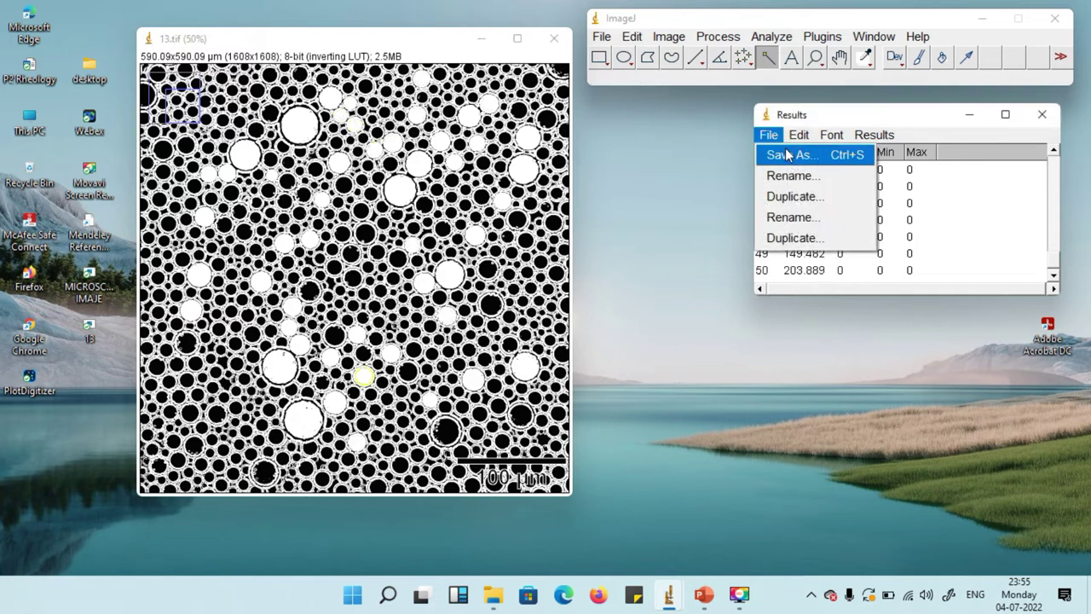
# Save the 50-row Results table to the Desktop as Results_13
pyautogui.click(787, 154)
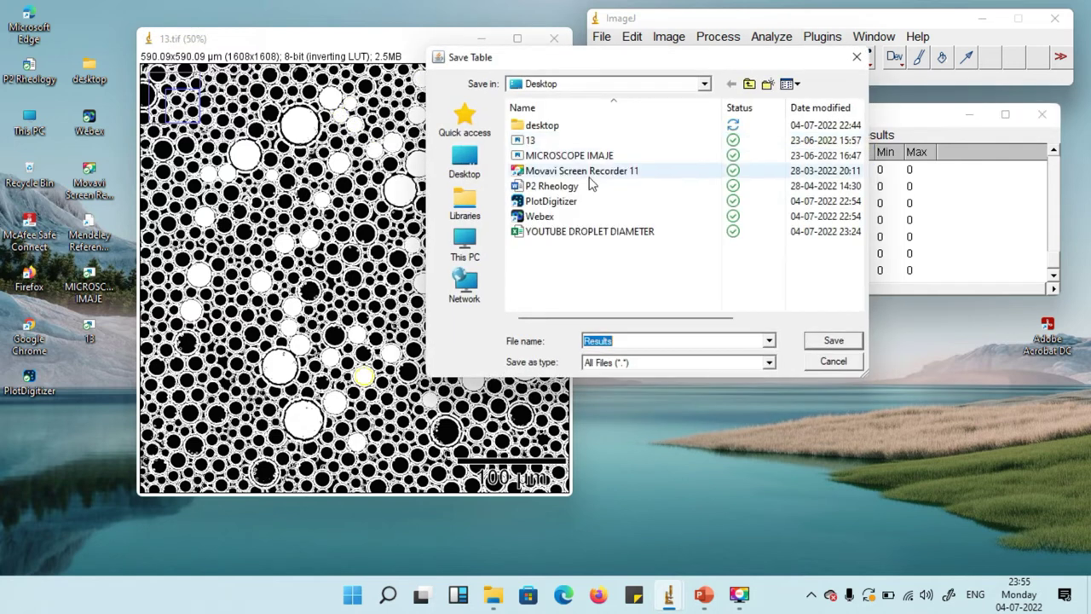
pyautogui.click(676, 341)
pyautogui.write('_13')
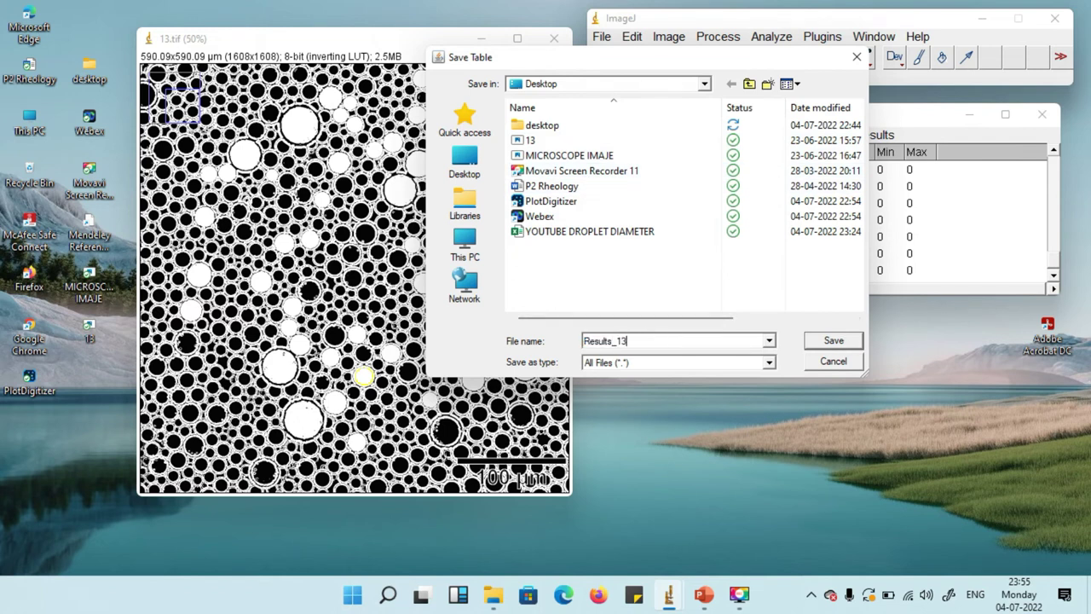
pyautogui.click(822, 346)
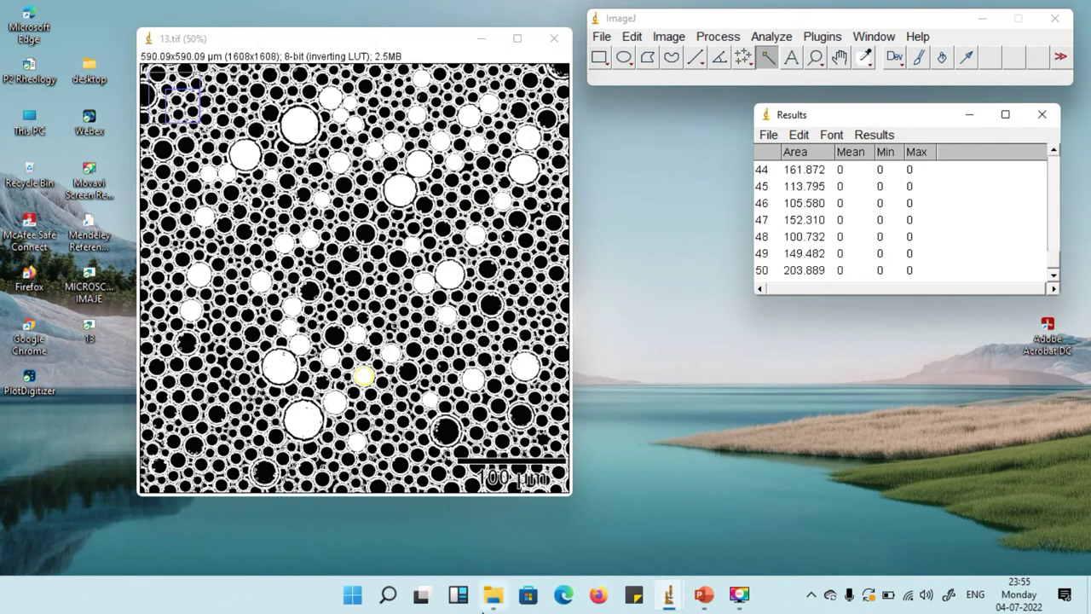
# Close 13.tif and open Results_13 from the desktop in a maximized Excel window
pyautogui.click(554, 39)
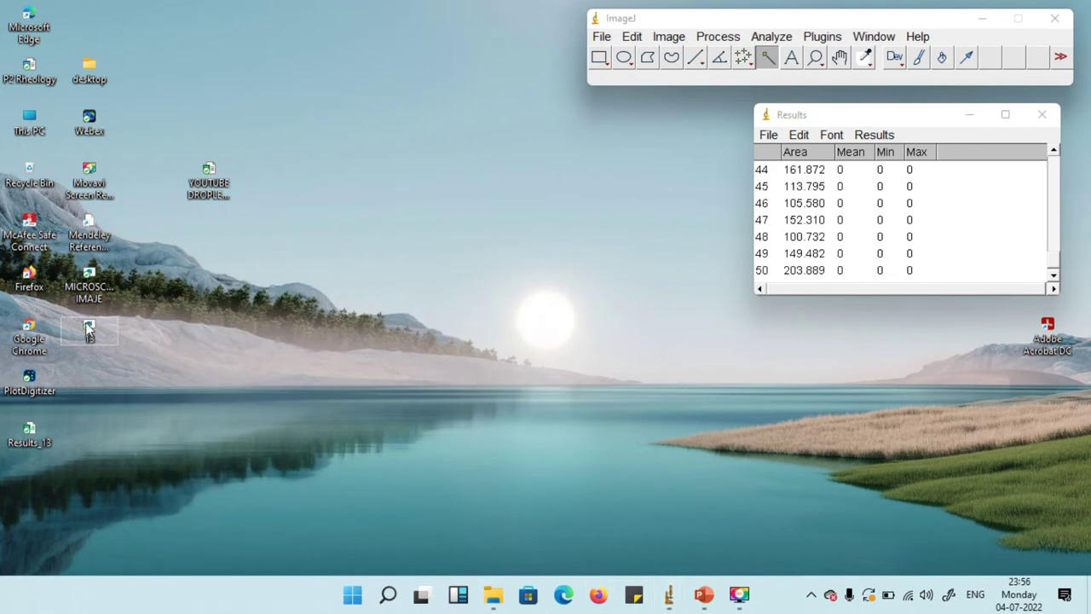
pyautogui.doubleClick(33, 439)
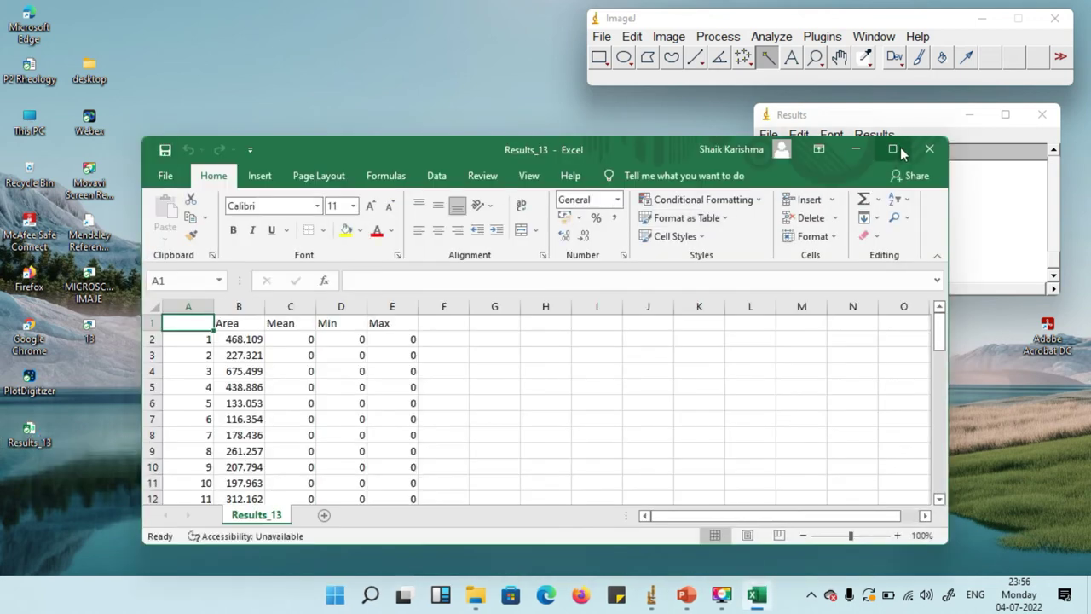
pyautogui.click(892, 150)
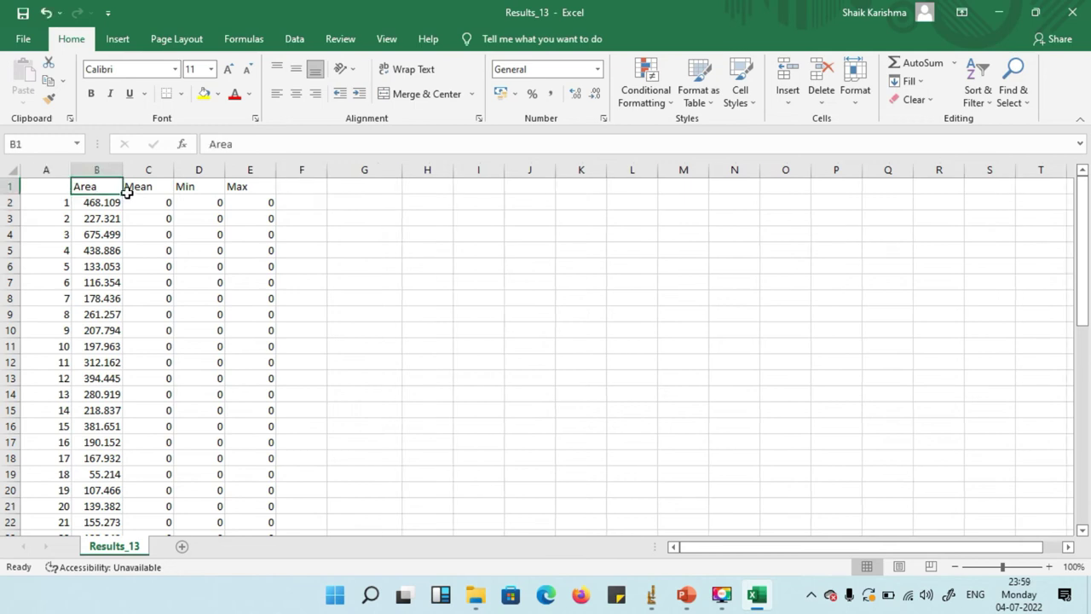
# Enter =B2/PI() in F2 to compute the A/PI value
pyautogui.click(312, 202)
pyautogui.write('=')
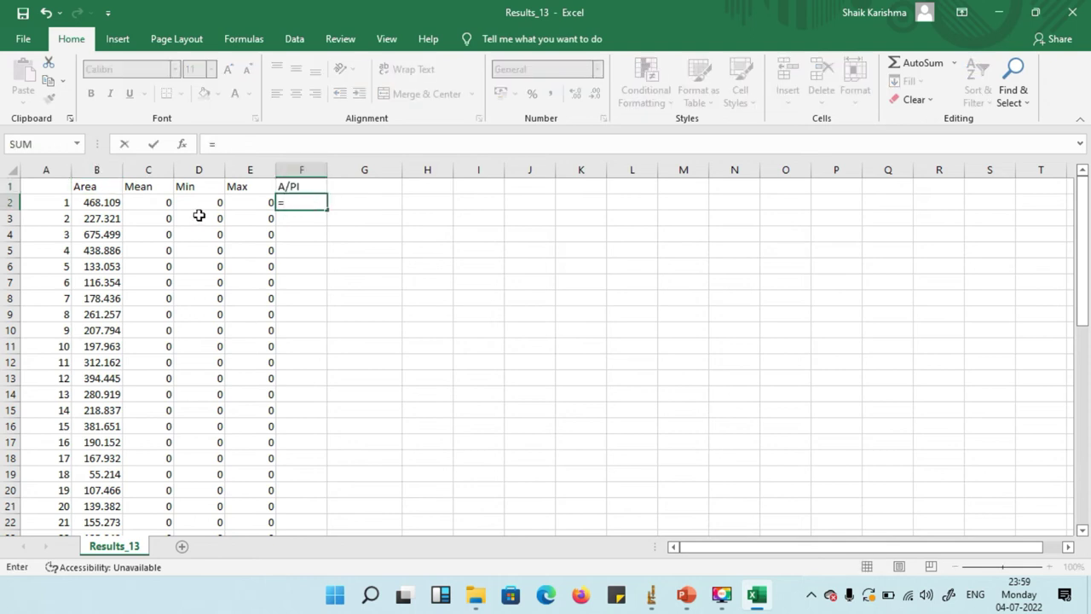
pyautogui.click(106, 202)
pyautogui.write('/P')
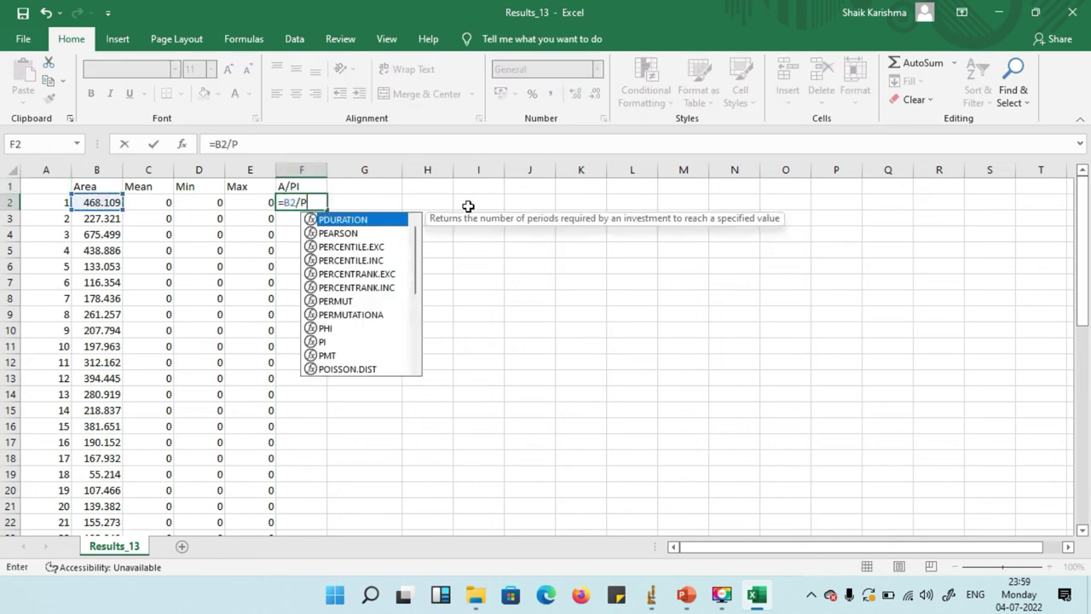
pyautogui.write('I()')
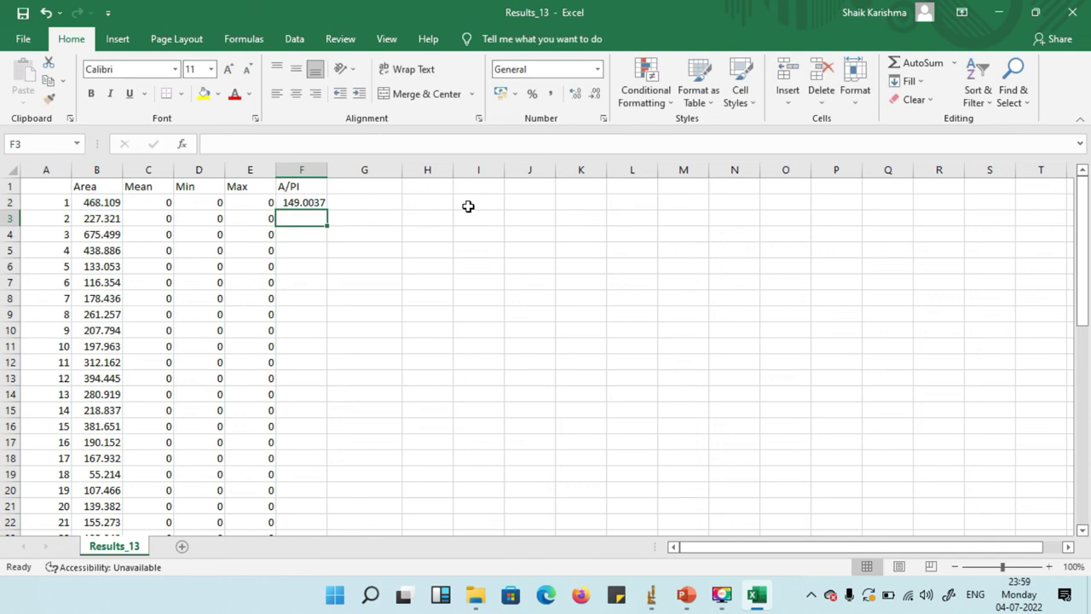
# Add the R header in G1 and the formula =SQRT(F2) in G2
pyautogui.click(364, 186)
pyautogui.write('R')
pyautogui.press('Return')
pyautogui.write('=')
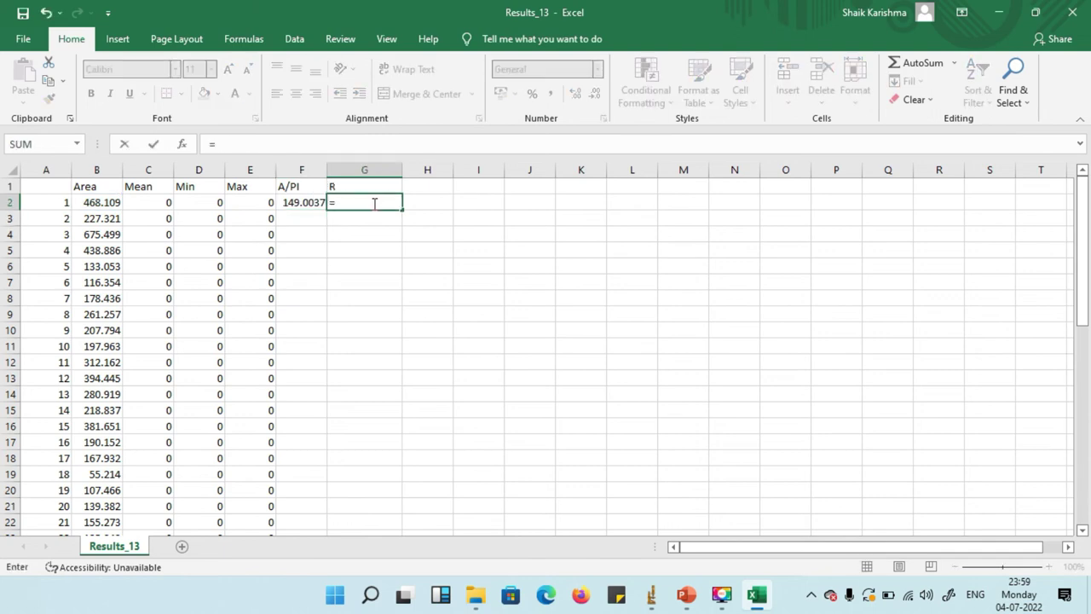
pyautogui.write('SQRT')
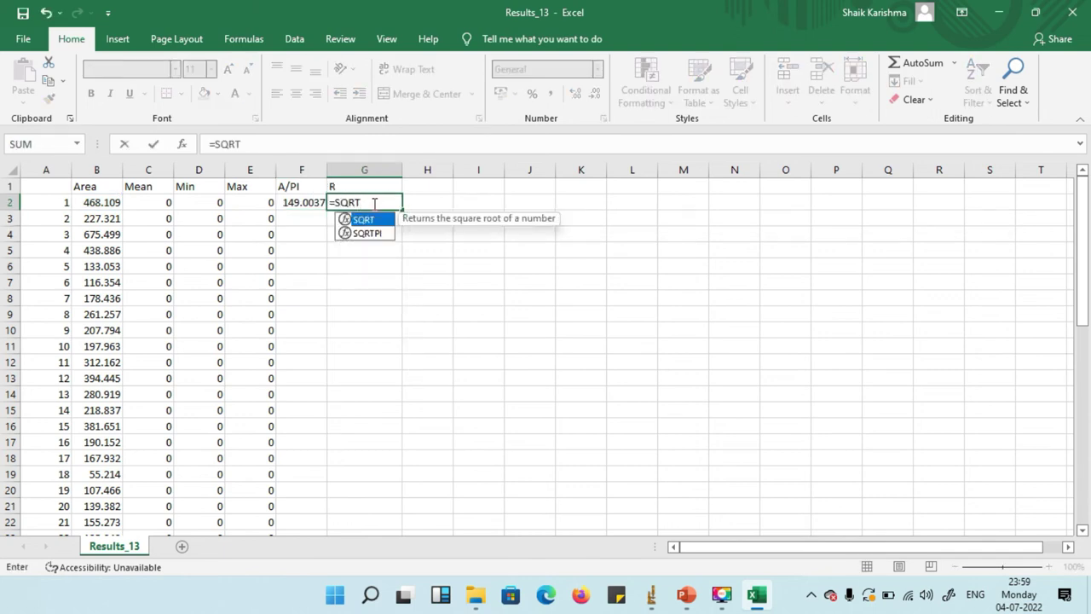
pyautogui.write('(')
pyautogui.click(302, 201)
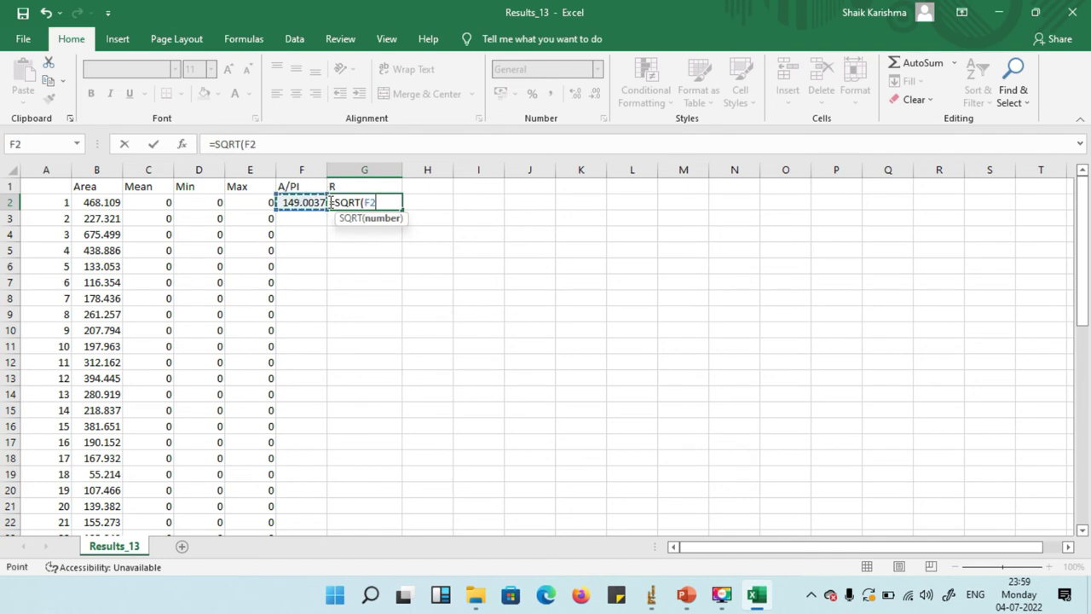
pyautogui.write(')')
pyautogui.press('Return')
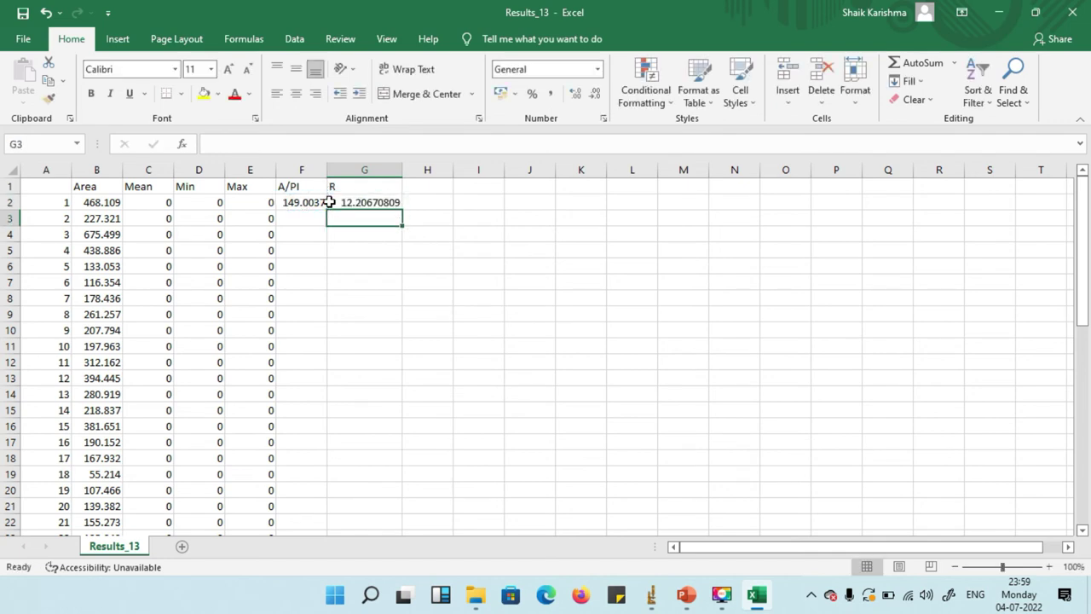
# Add the DIA header with =2*G2 in H2, then select the F2:H2 formulas
pyautogui.click(443, 186)
pyautogui.write('DIA')
pyautogui.press('Return')
pyautogui.write('=2*')
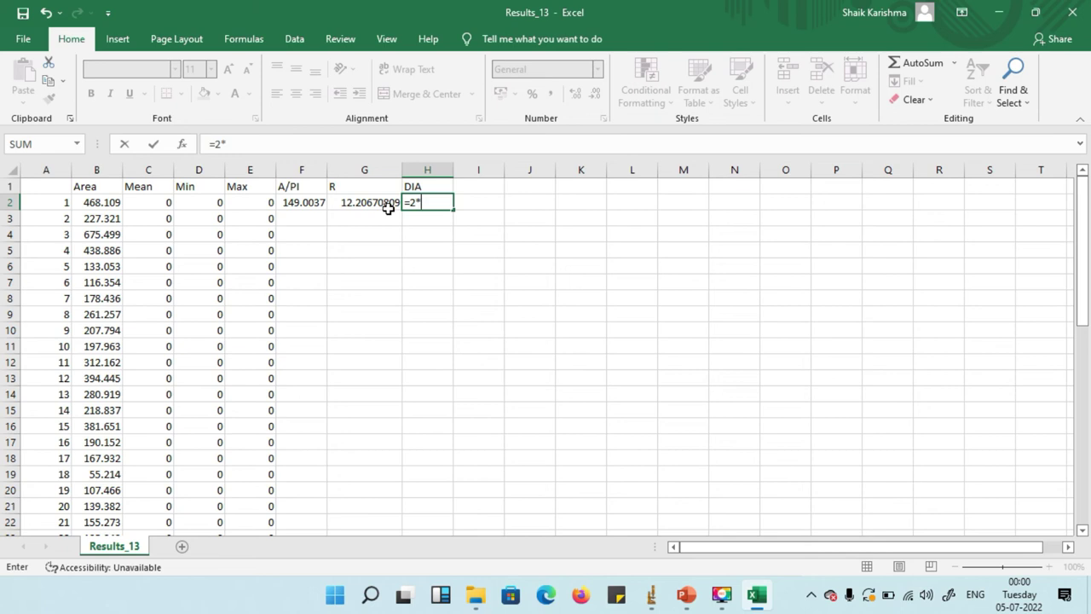
pyautogui.click(388, 209)
pyautogui.press('Return')
pyautogui.click(313, 202)
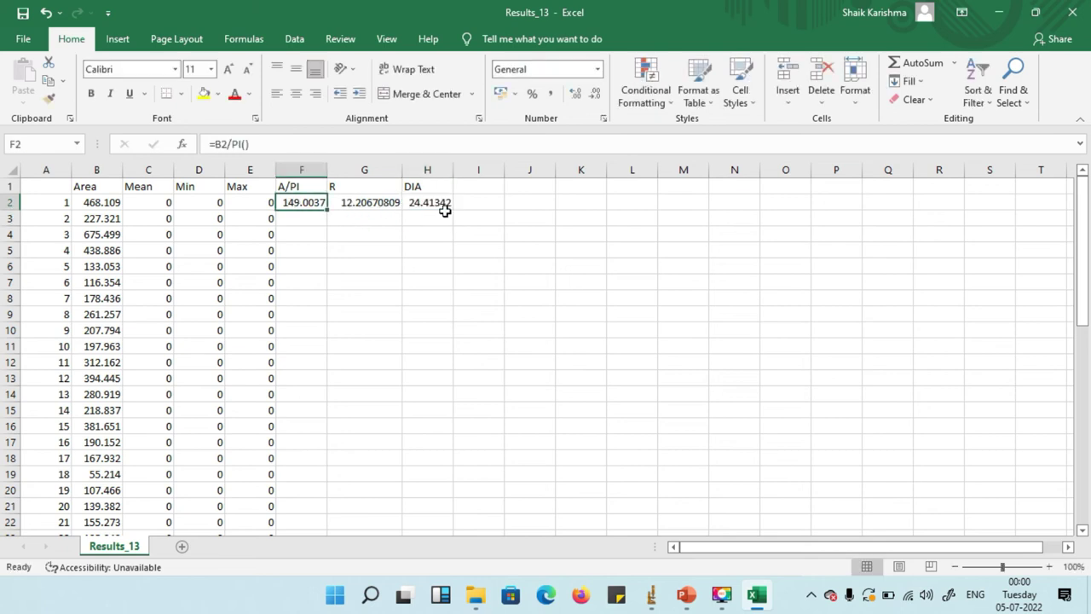
pyautogui.keyDown('shift'); pyautogui.click(445, 210); pyautogui.keyUp('shift')
# Fill the A/PI, R and DIA formulas from row 2 down through row 51
pyautogui.moveTo(451, 208); pyautogui.dragTo(451, 609)
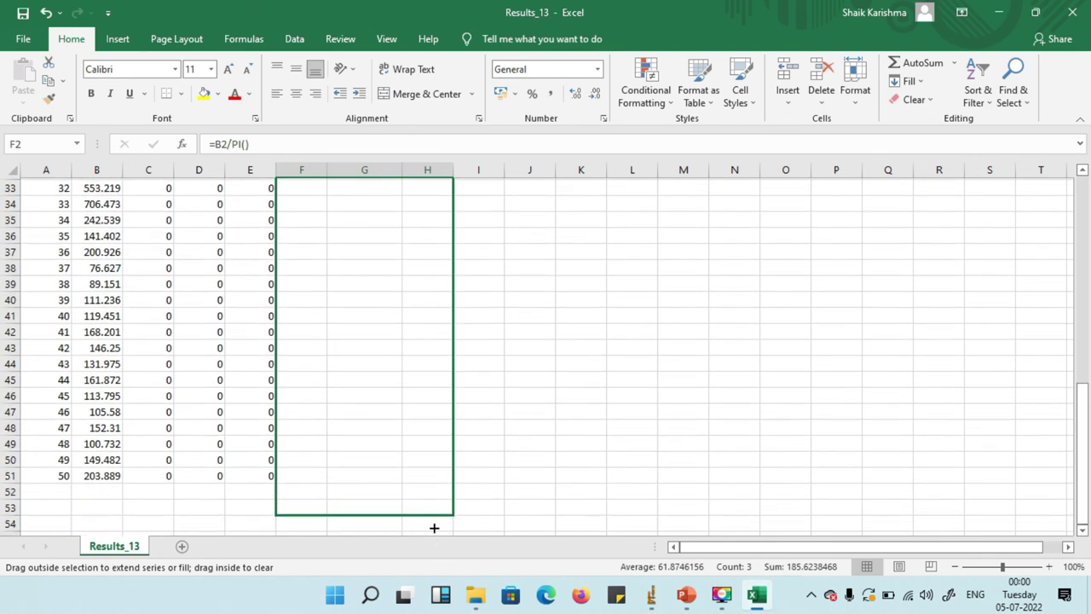
pyautogui.moveTo(451, 609); pyautogui.dragTo(432, 480)
pyautogui.scroll(6, 938, 352)
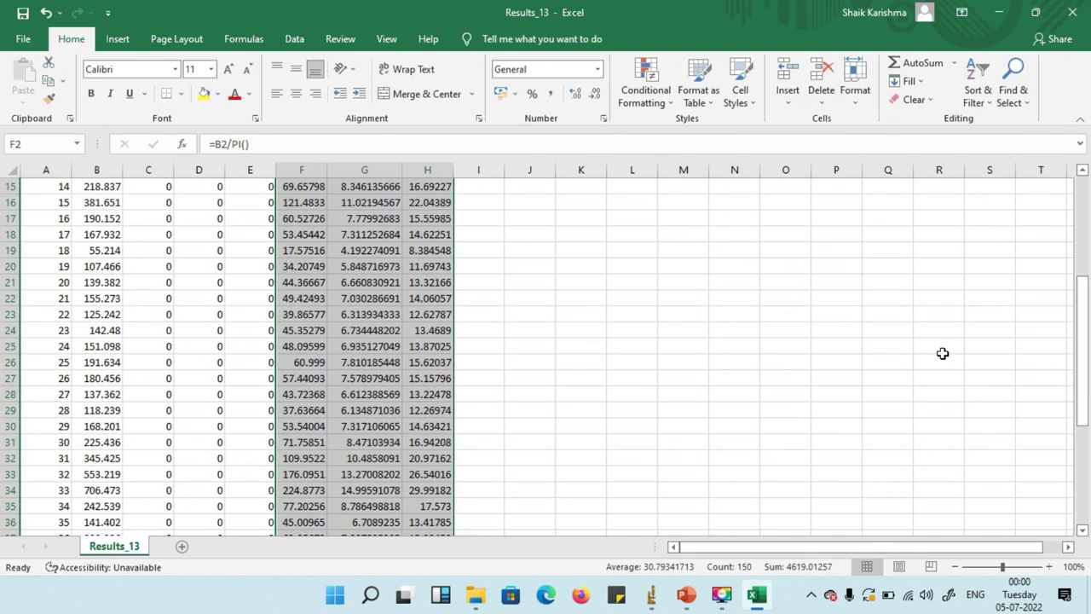
pyautogui.scroll(5, 938, 353)
pyautogui.click(568, 350)
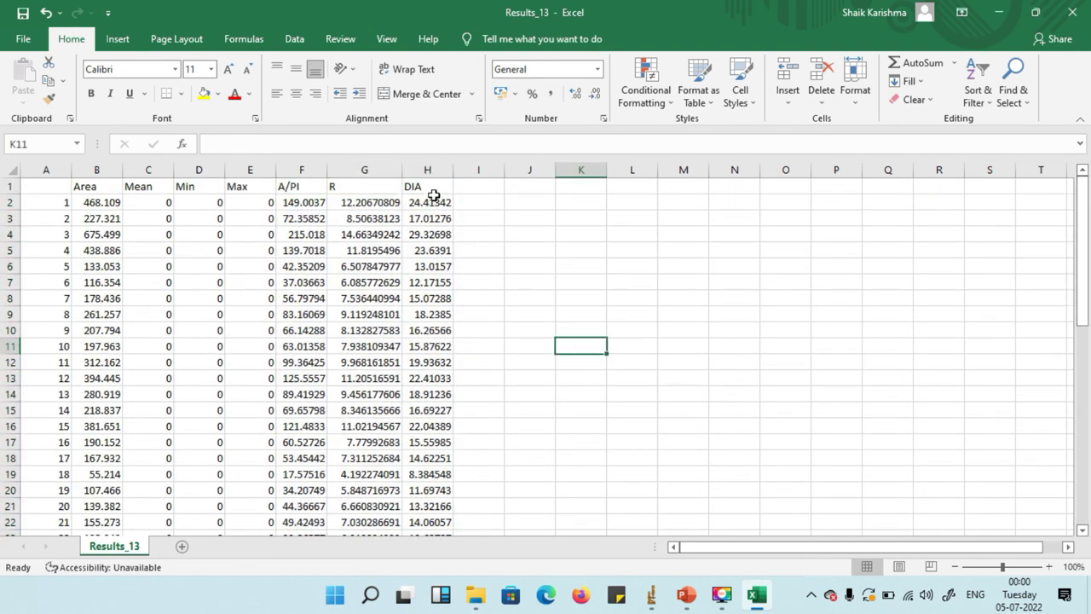
pyautogui.click(435, 168)
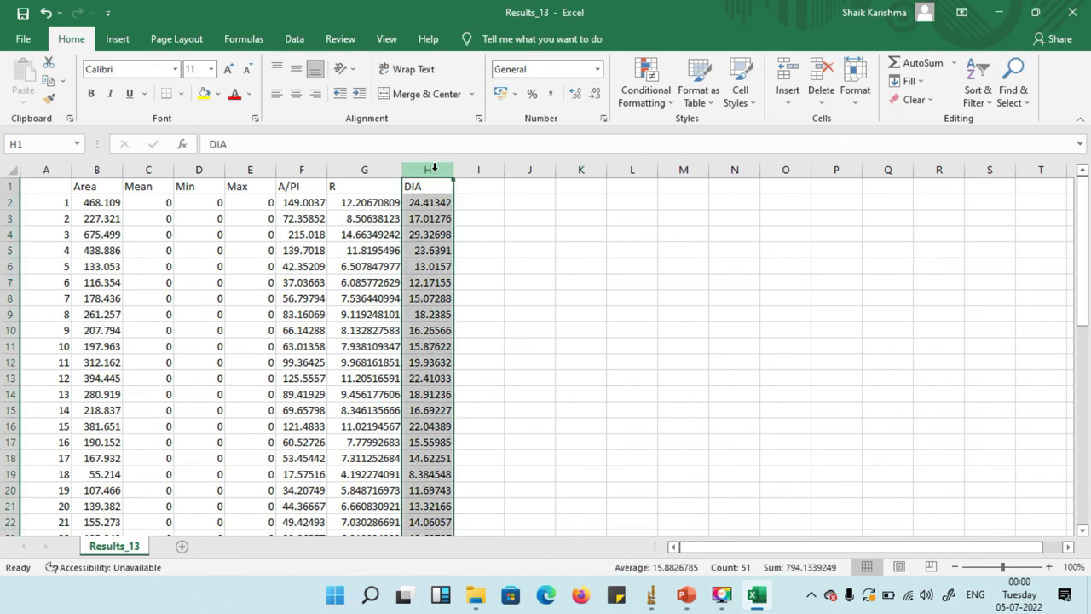